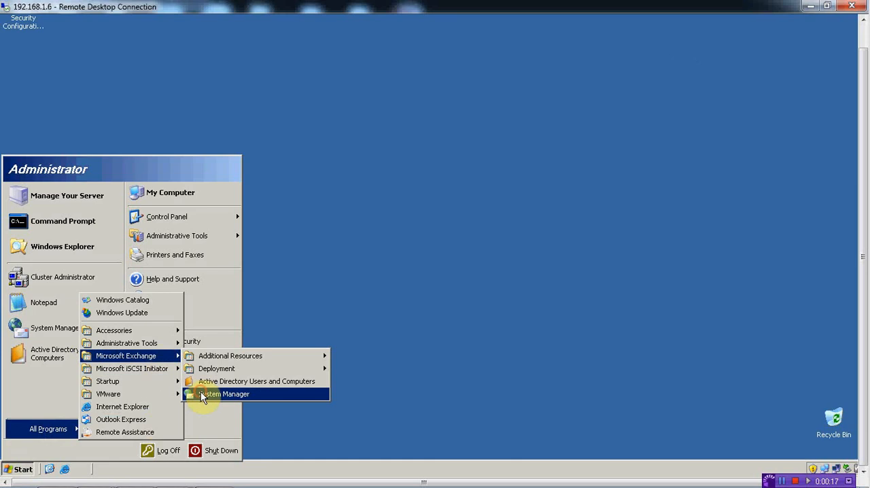
- Open Exchange System Manager and create a new SMTP connector named SMTP under Connectors
click(204, 394)
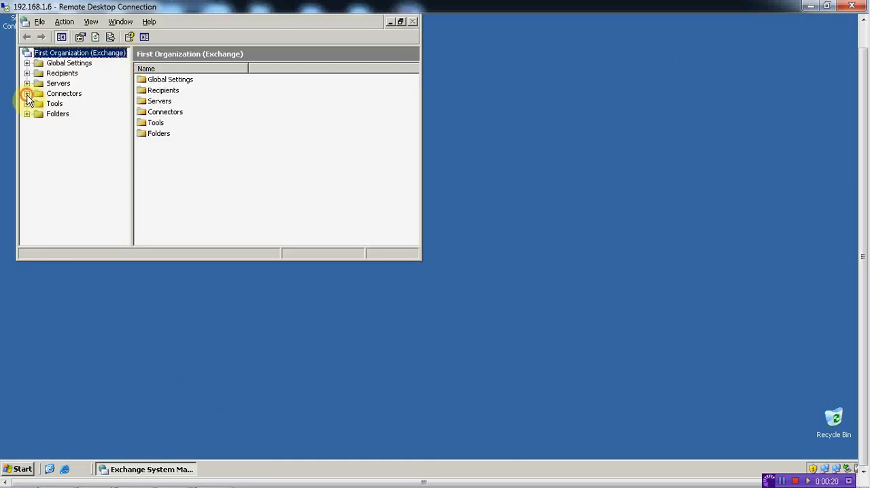
click(62, 94)
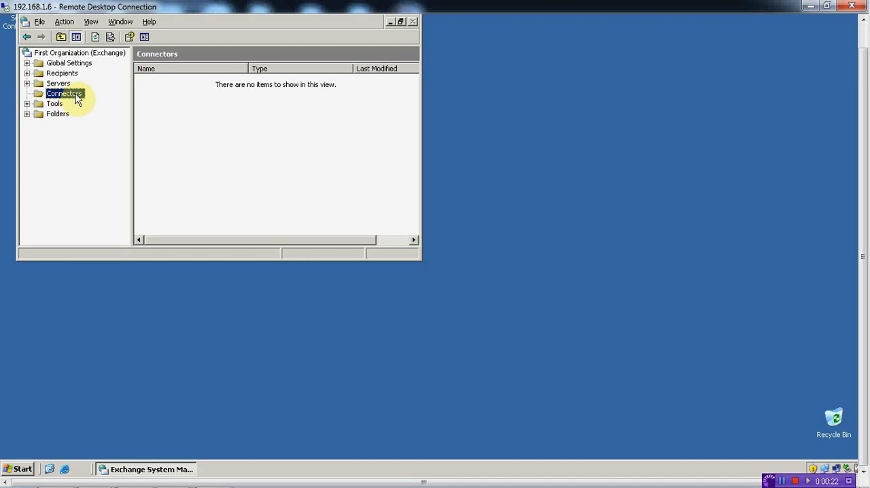
right_click(75, 94)
mouse_move(121, 101)
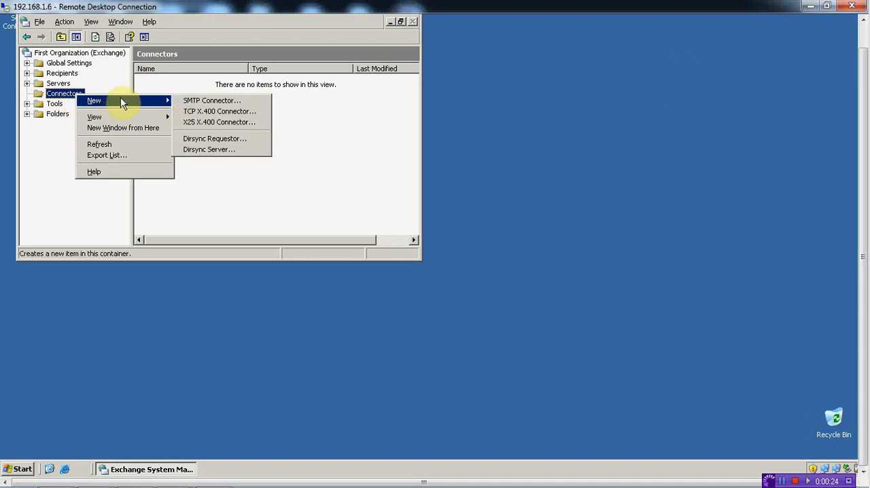
click(197, 101)
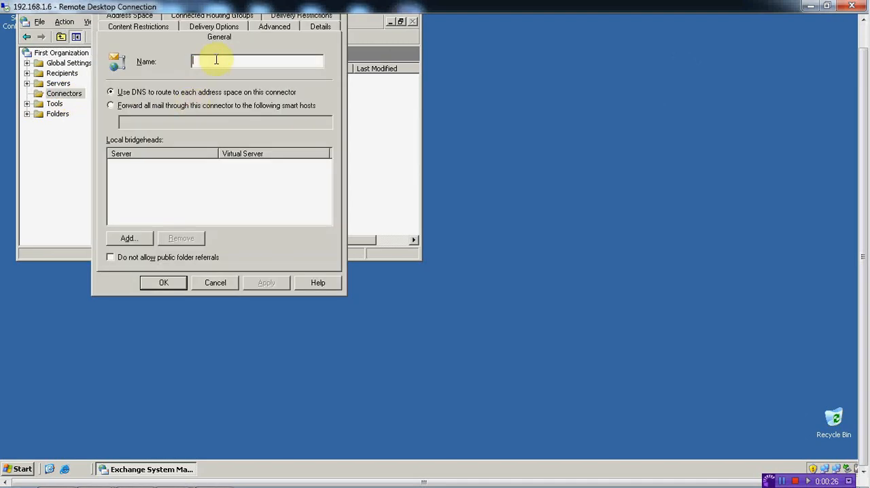
text(SMTP)
- Add EXCHANGE2K3 with its Default SMTP Virtual Server as the connector's local bridgehead
click(125, 238)
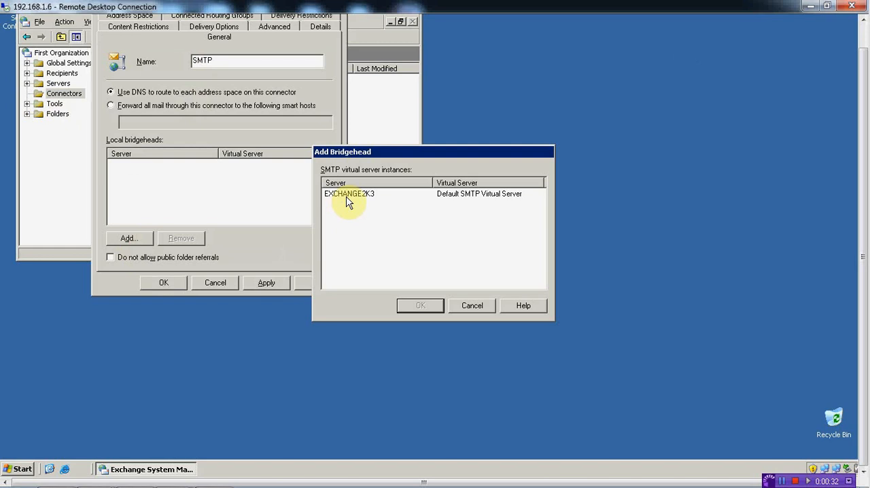
click(347, 197)
click(411, 305)
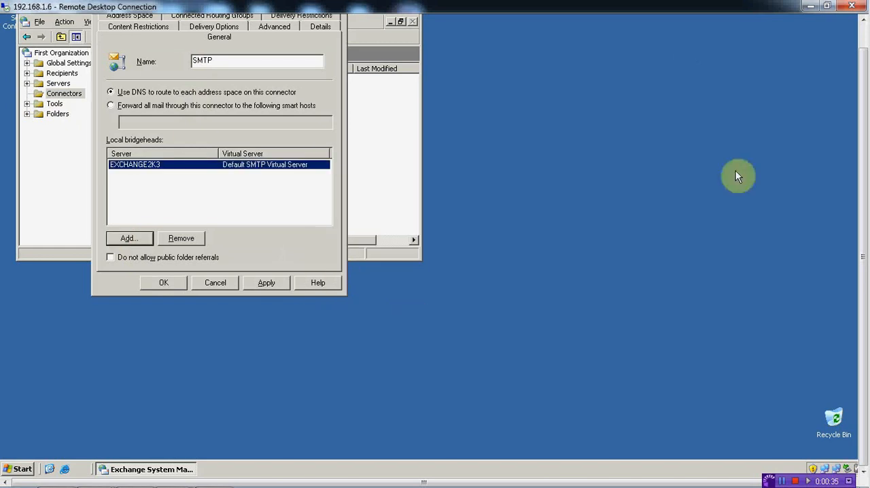
- Add an SMTP address space for e-mail domain * with cost 1, and save the new connector
drag(863, 190, 862, 163)
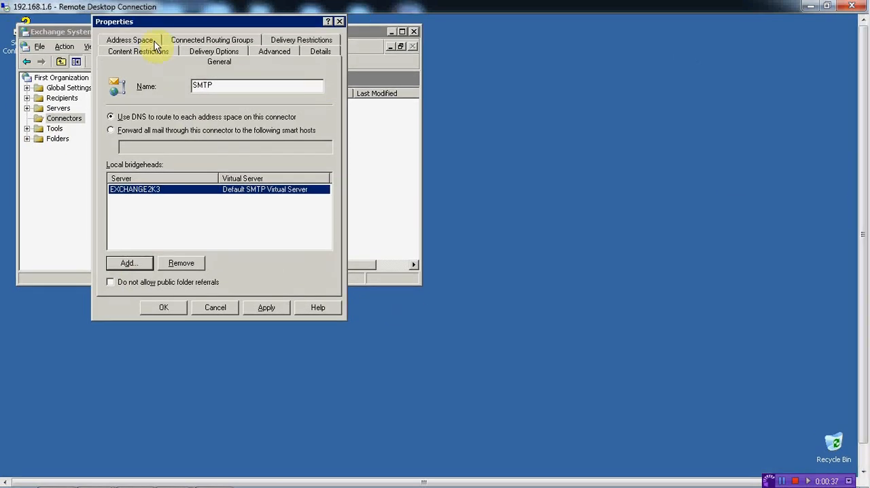
click(155, 44)
click(139, 227)
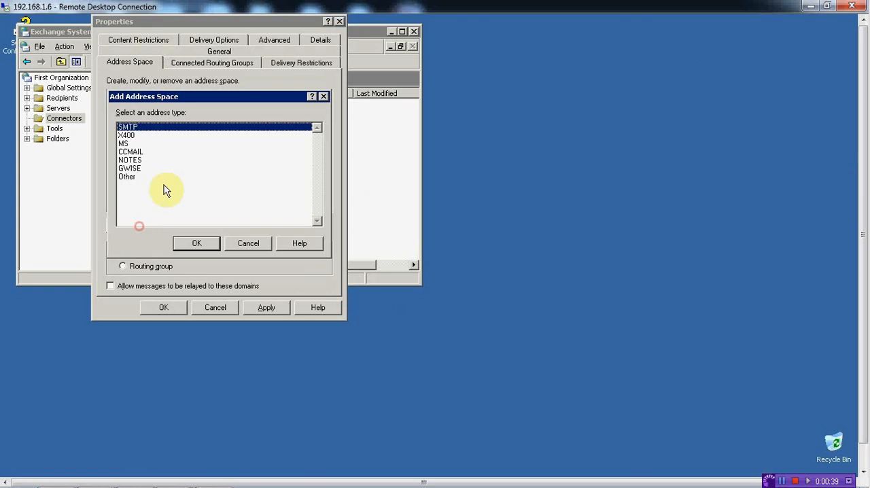
click(197, 243)
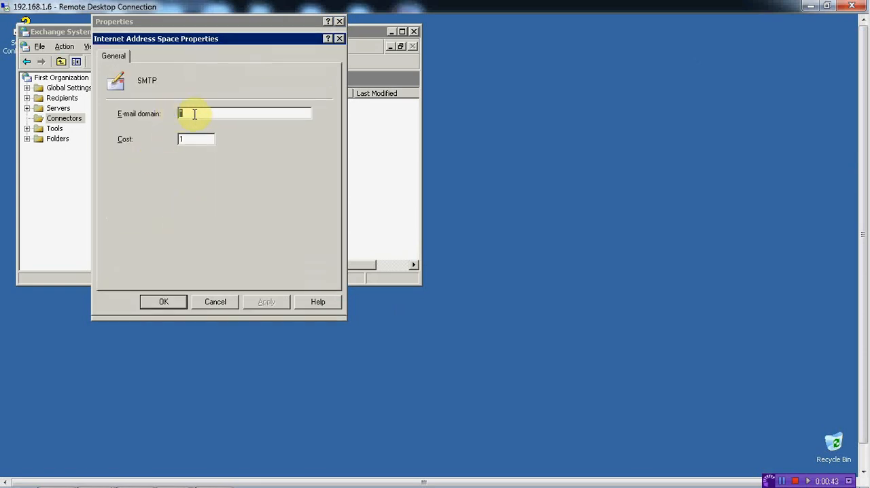
click(178, 300)
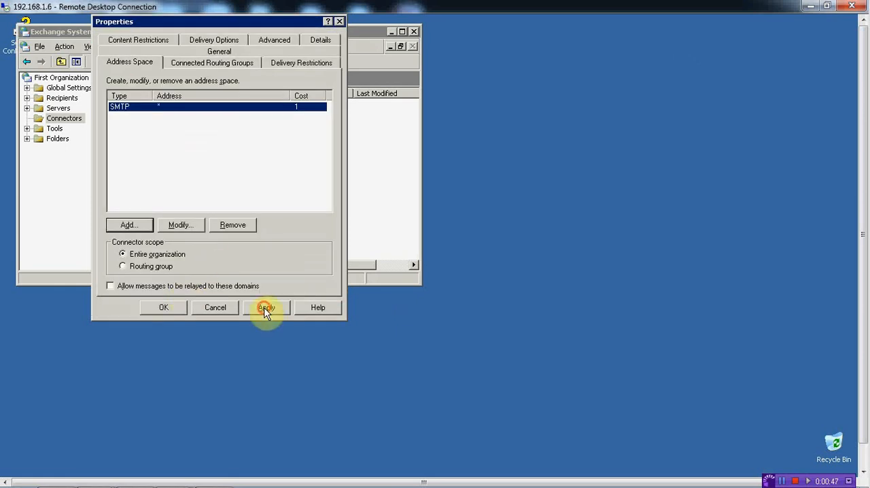
click(265, 307)
click(164, 307)
click(157, 106)
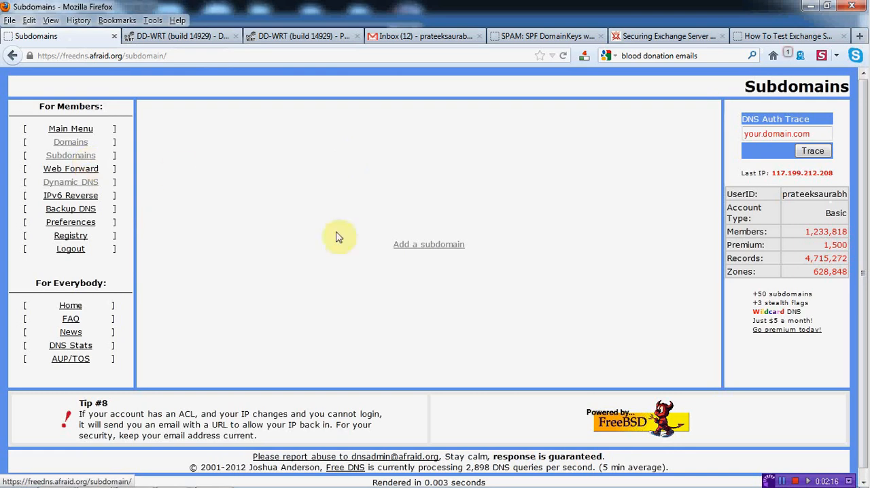
- On the FreeDNS site in Firefox, add an A record for subdomain jaiho on crabdance.com with destination 117.199.211.240
click(416, 248)
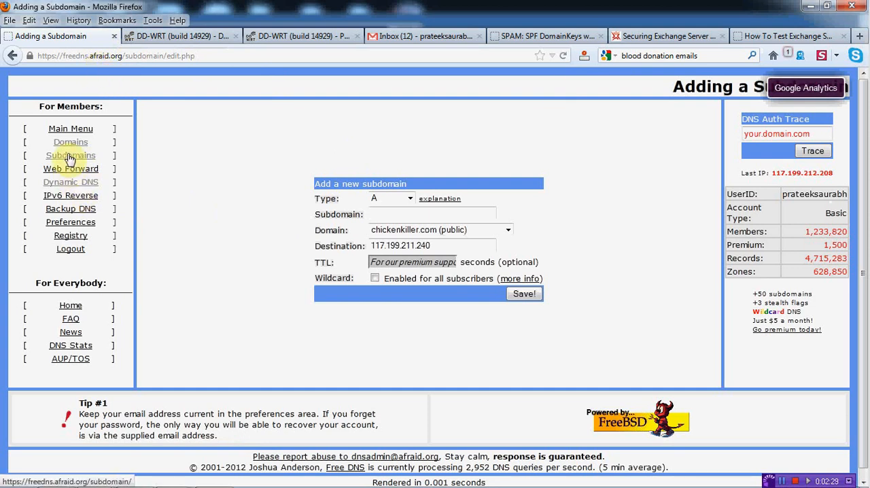
click(506, 230)
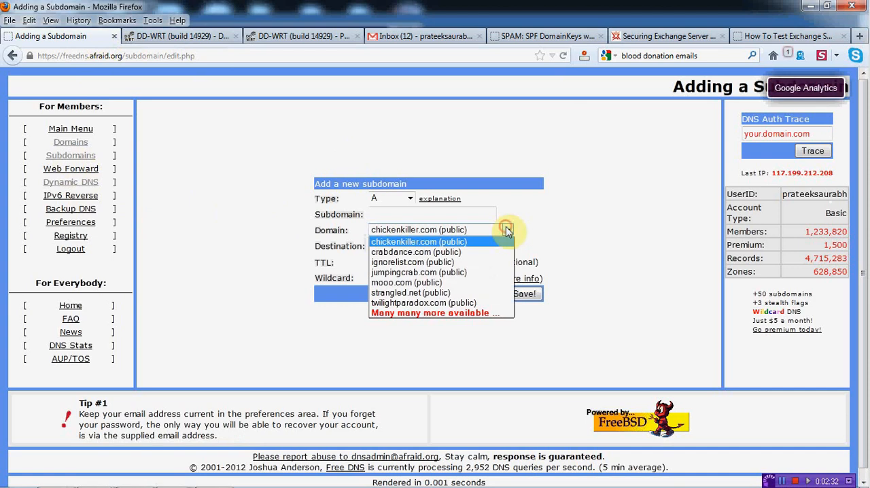
click(391, 252)
click(389, 215)
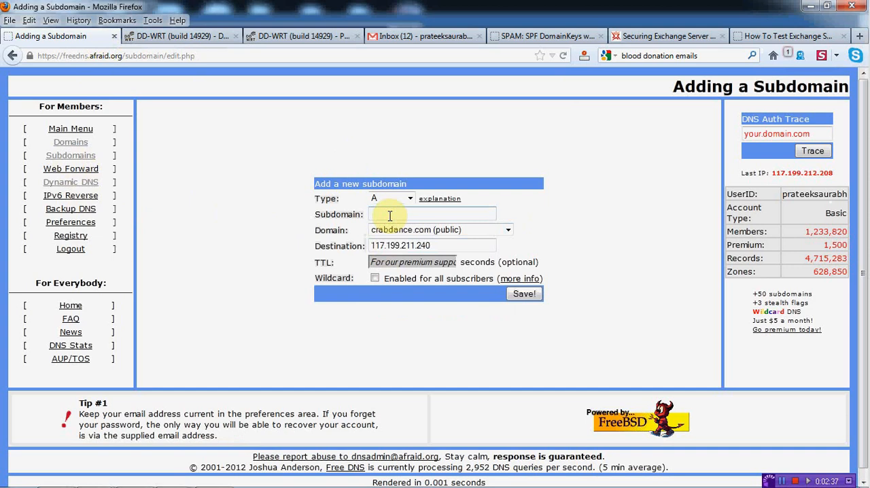
text(jai)
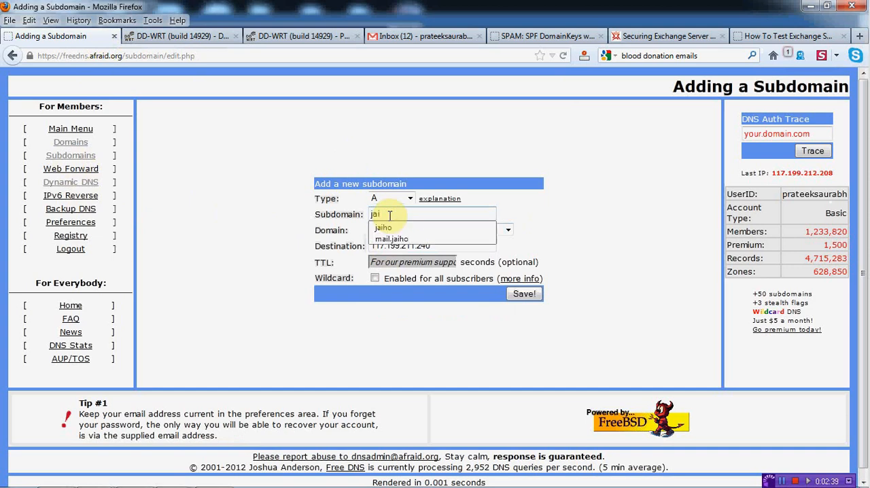
text(ho)
click(416, 227)
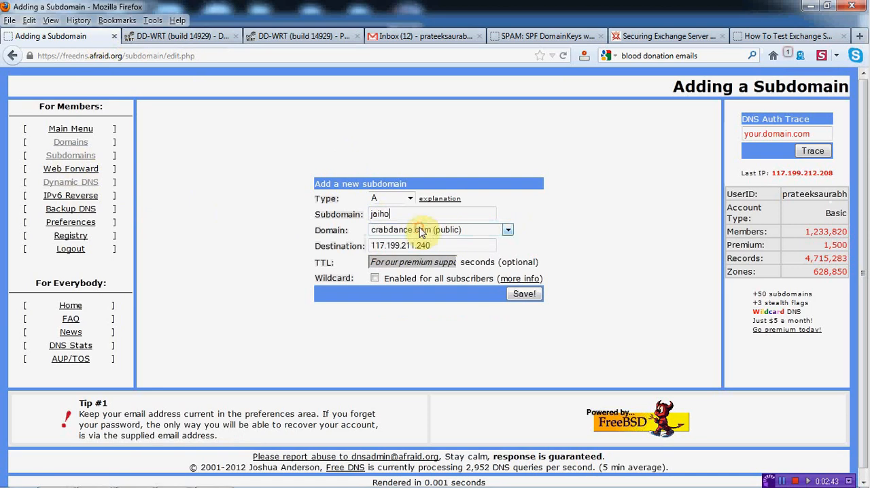
click(524, 296)
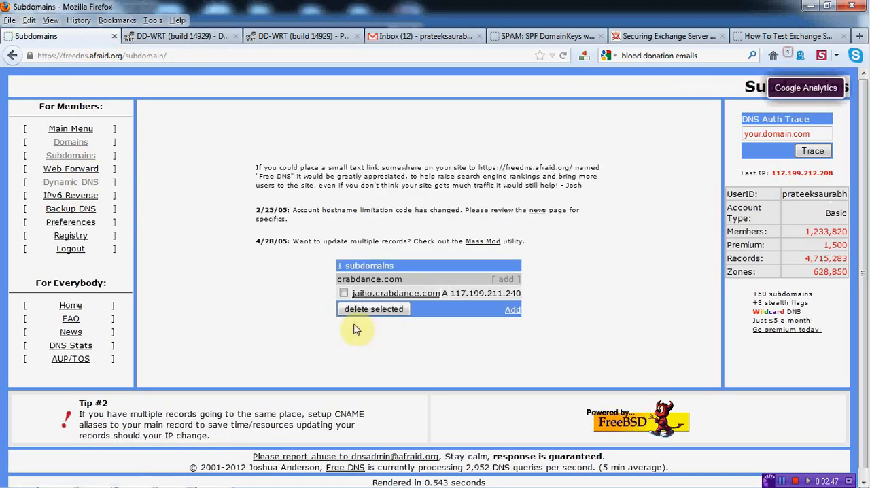
- Start another crabdance.com subdomain record of type MX and enter jaiho as its subdomain
click(512, 281)
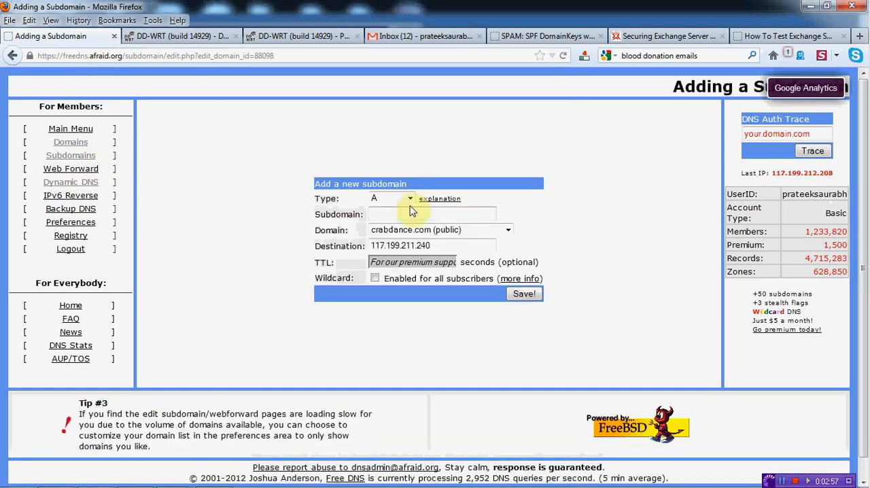
click(410, 200)
click(381, 251)
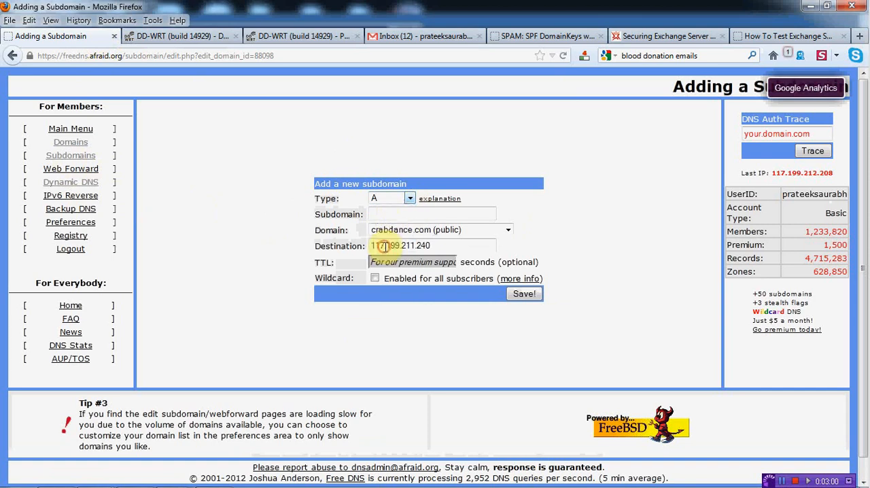
click(391, 214)
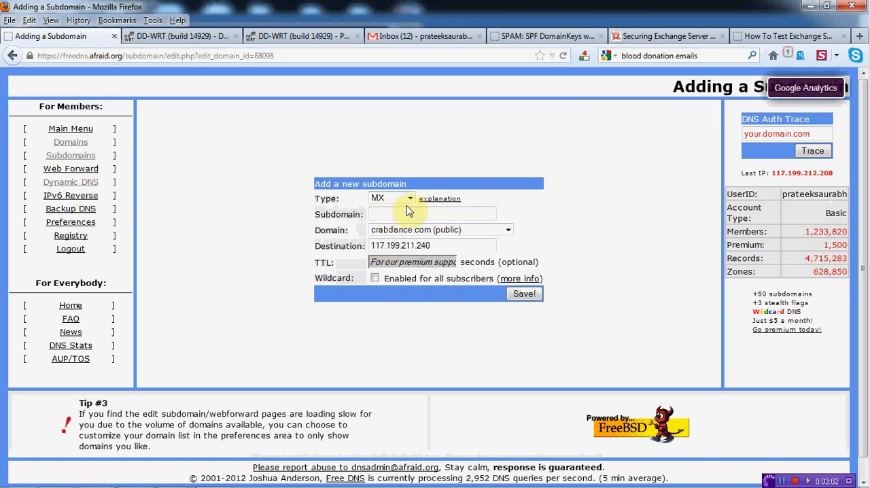
text(jai)
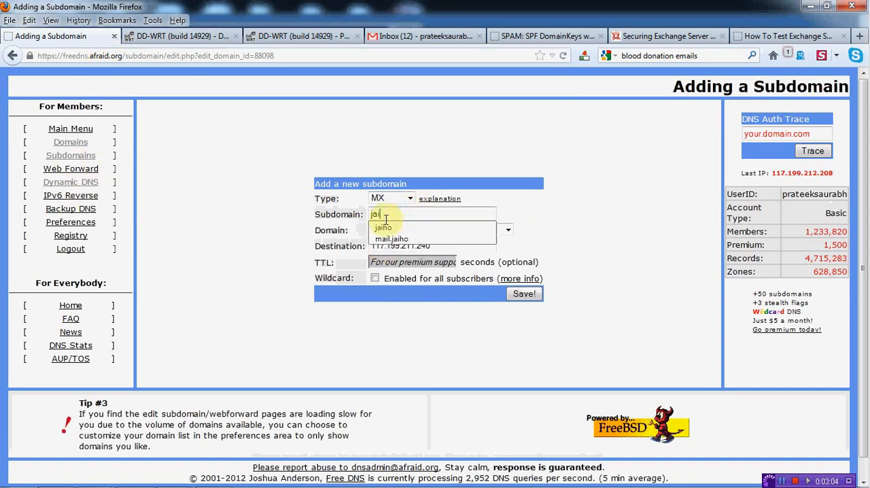
click(382, 227)
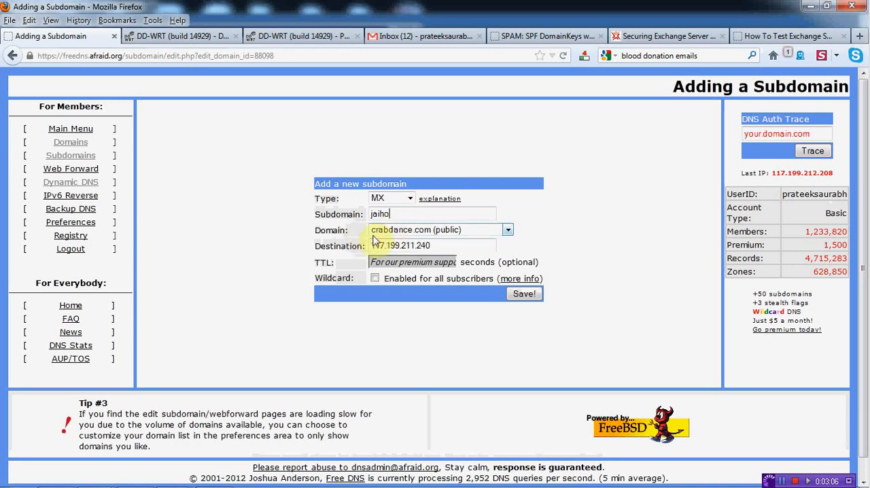
- Set the MX record's destination to 10:jaiho.crabdance.com and save the record
drag(438, 246, 345, 244)
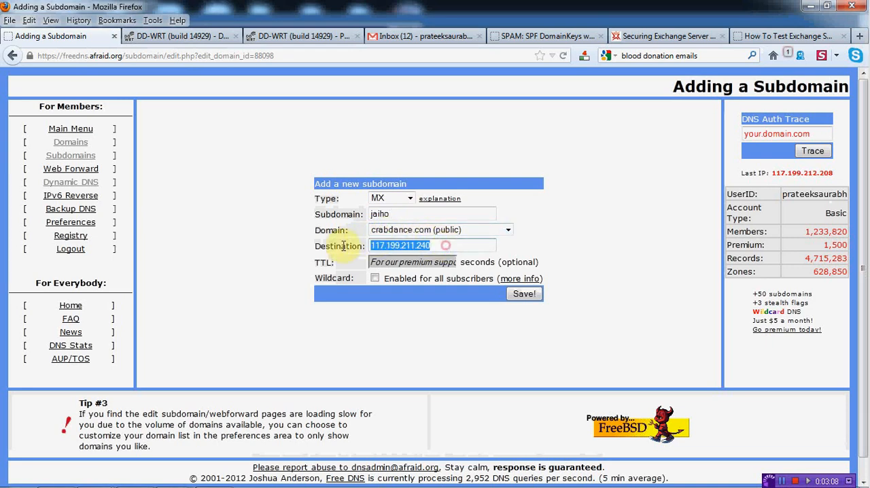
text(10:)
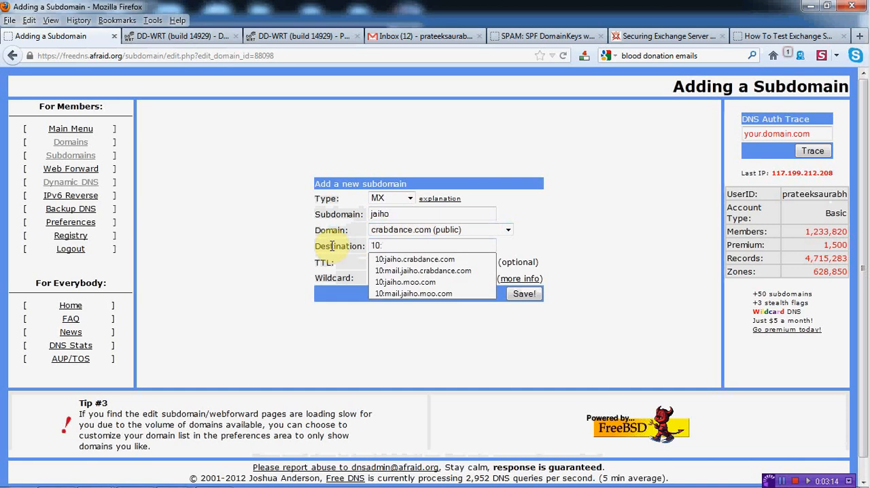
text( jai)
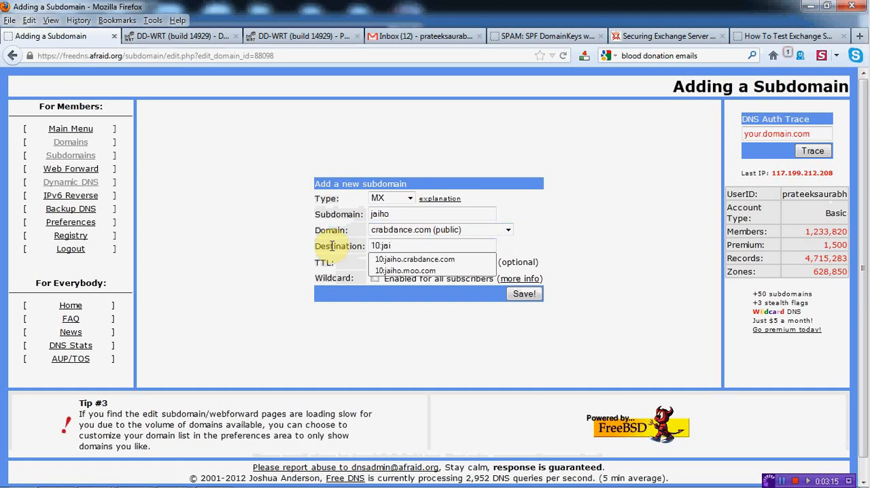
click(396, 260)
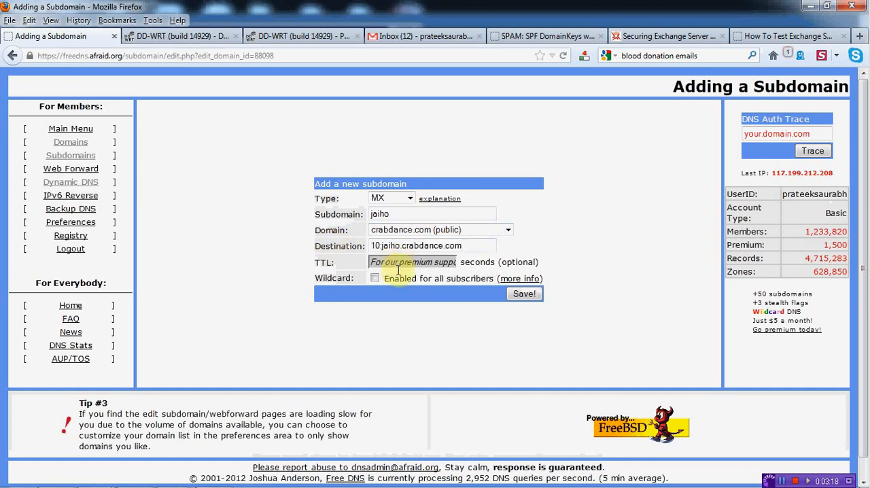
click(515, 295)
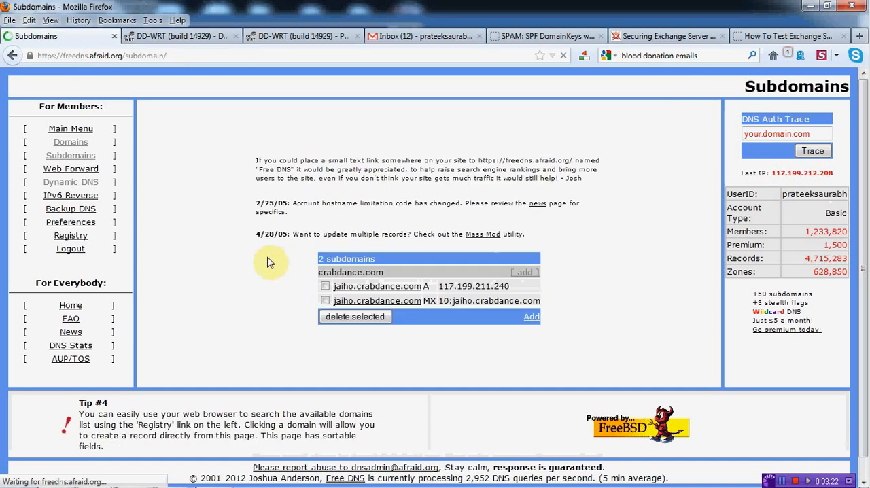
- Switch to the DD-WRT router's DDNS settings and set the DDNS service to freedns.afraid.org
click(175, 38)
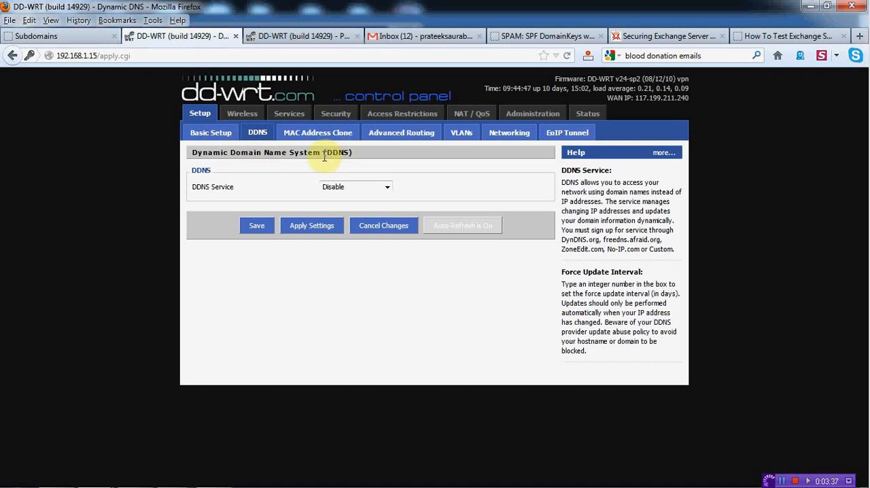
click(387, 188)
key(Escape)
click(357, 224)
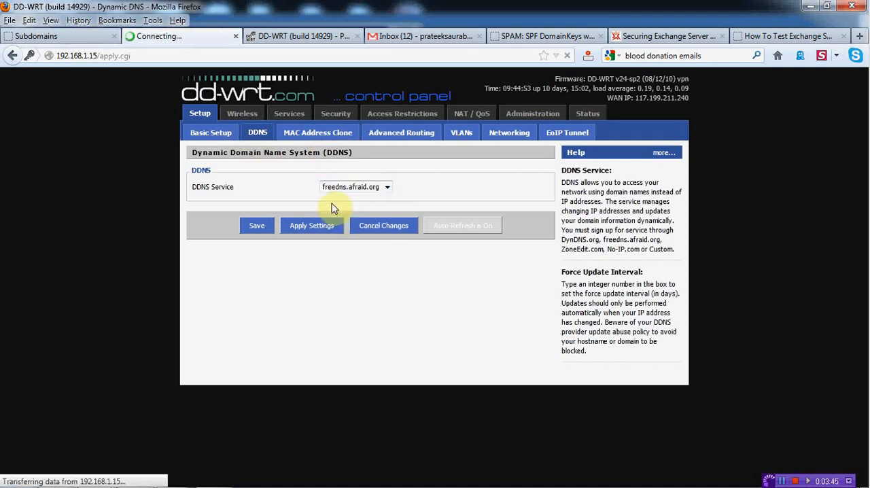
- Re-enter the FreeDNS account password in the router's DDNS settings
drag(379, 203, 307, 203)
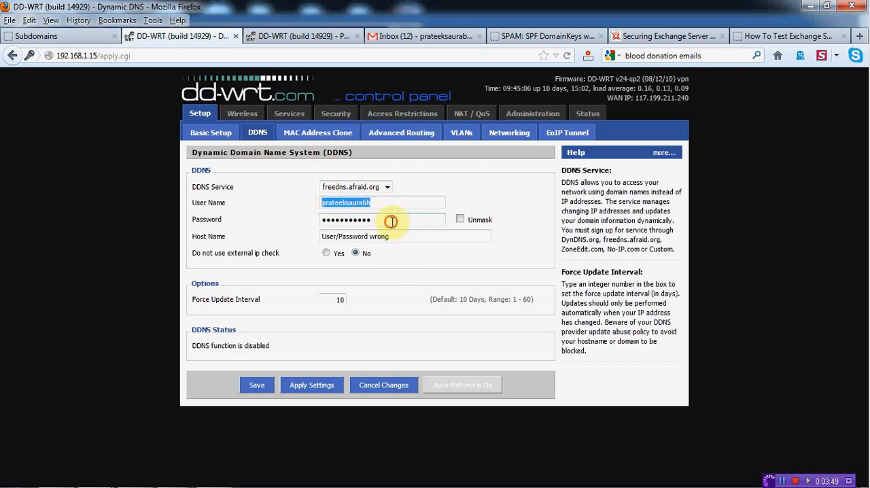
drag(391, 220, 296, 219)
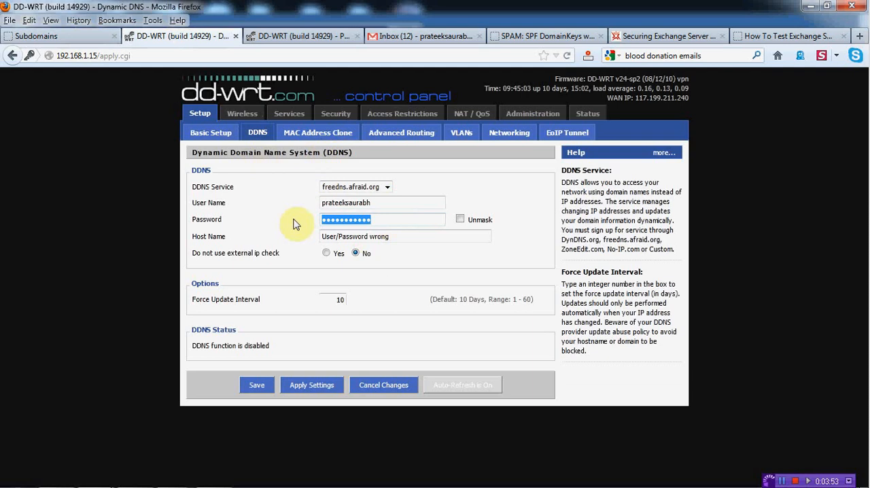
text(••)
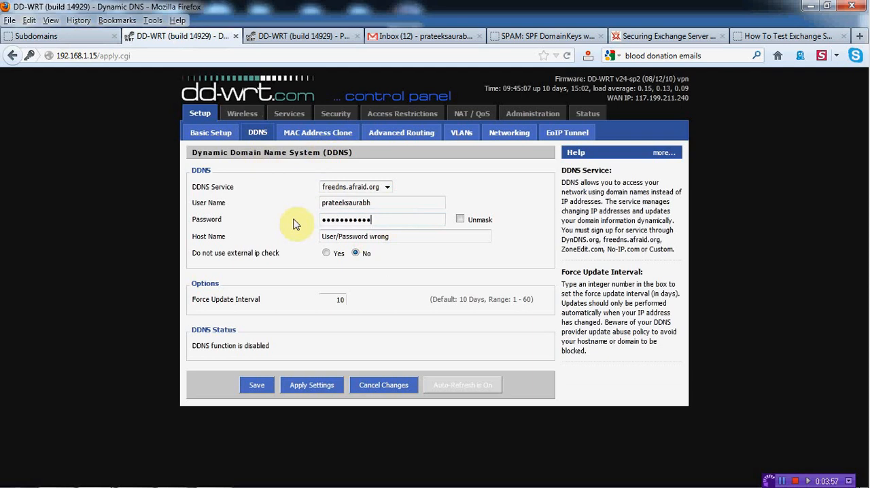
- Replace the host name in the router's DDNS settings with a single comma
click(401, 236)
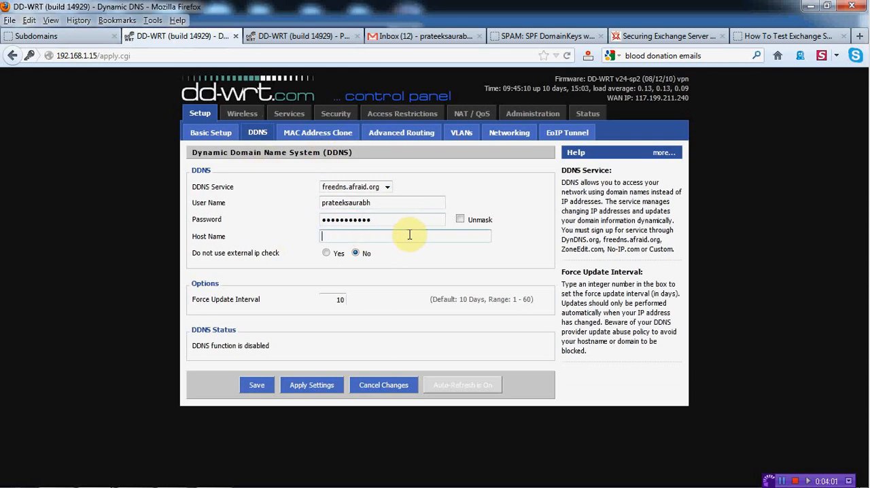
text(,)
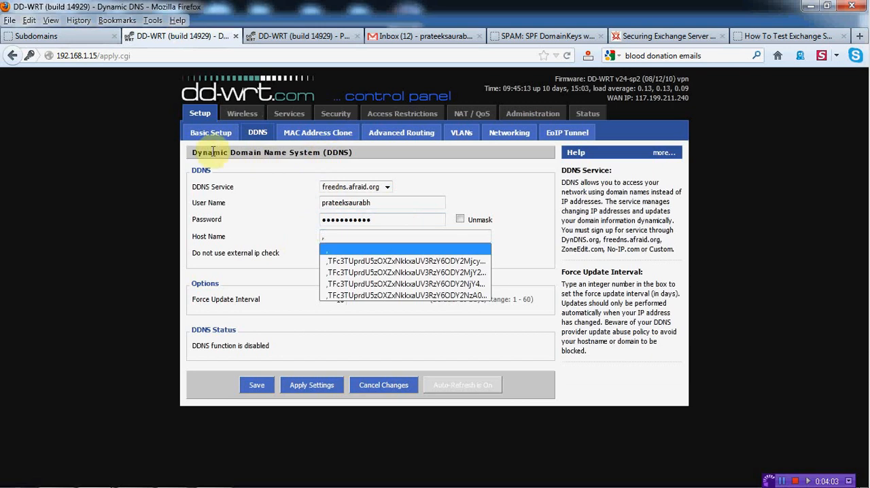
- Download the Wget script for jaiho.crabdance.com from the FreeDNS Dynamic DNS page and save it to the Desktop
click(81, 36)
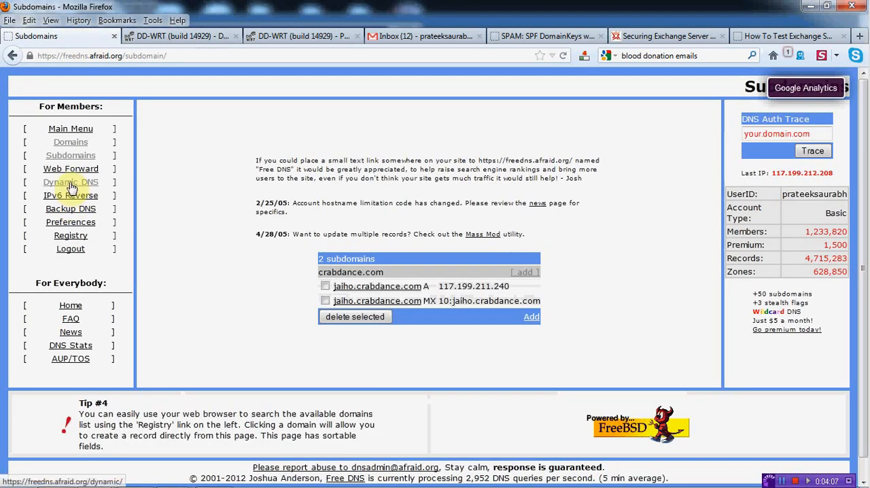
click(72, 187)
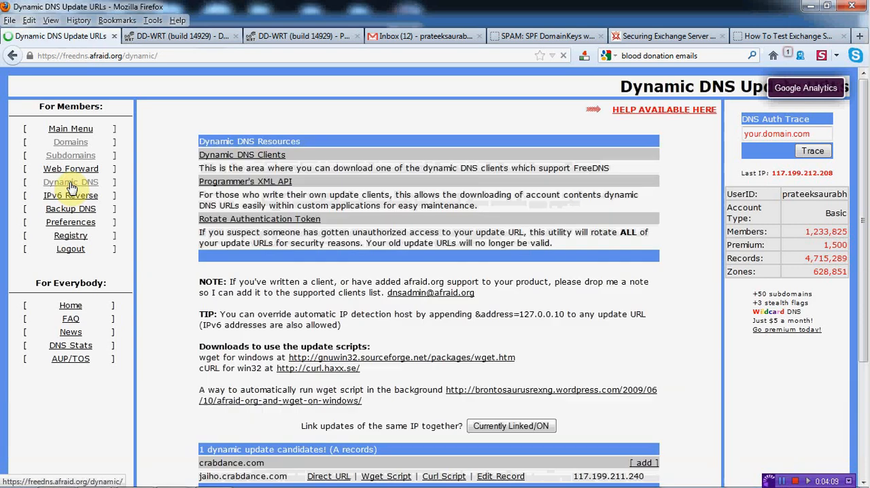
scroll(862, 235, down, 3)
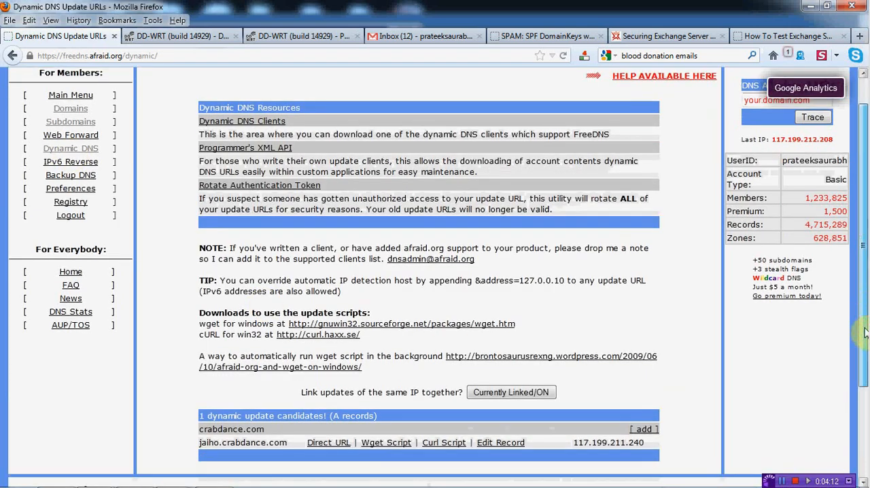
click(394, 347)
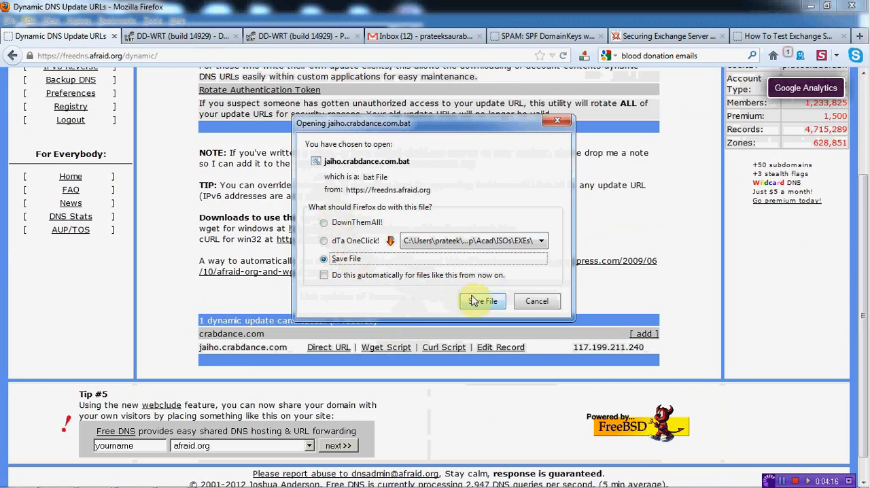
click(473, 301)
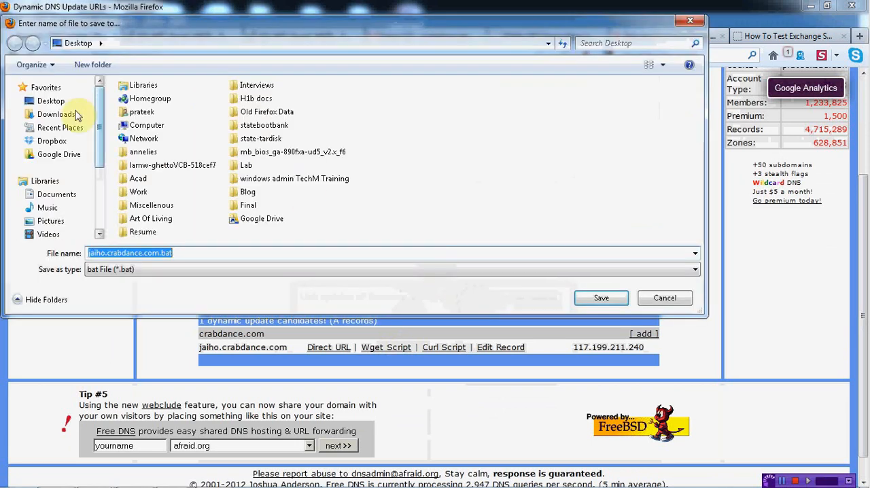
click(601, 297)
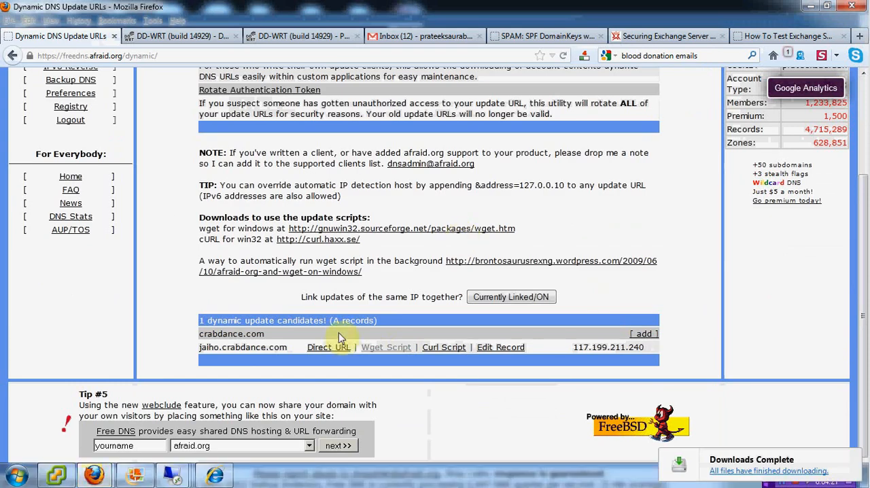
- Show the downloaded jaiho.crabdance.com.bat in its containing folder and open the file for editing in Notepad
mouse_move(102, 474)
click(200, 391)
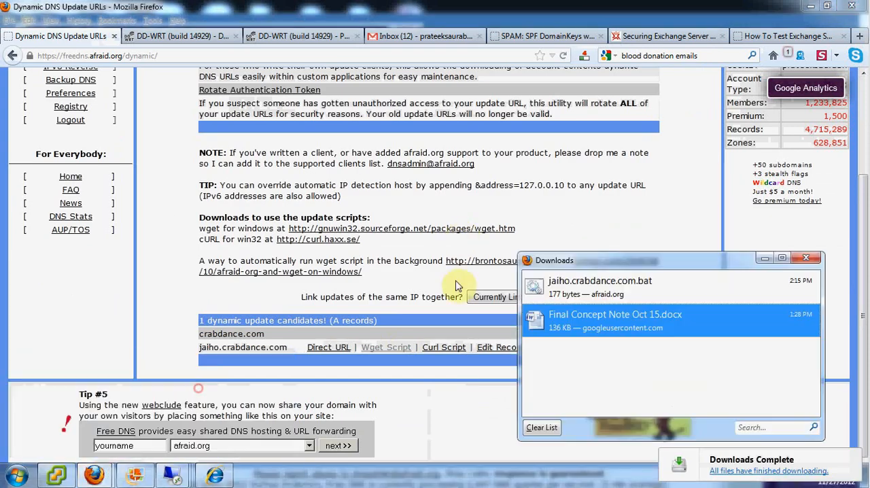
right_click(576, 281)
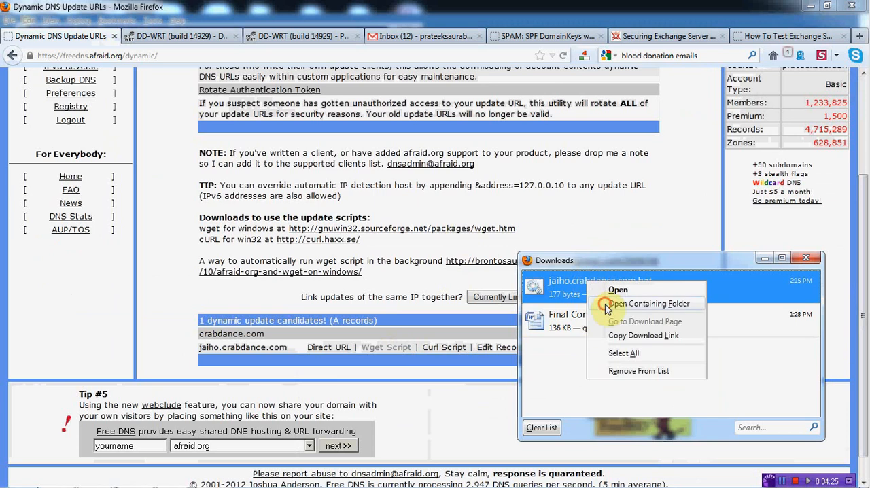
click(604, 304)
right_click(233, 356)
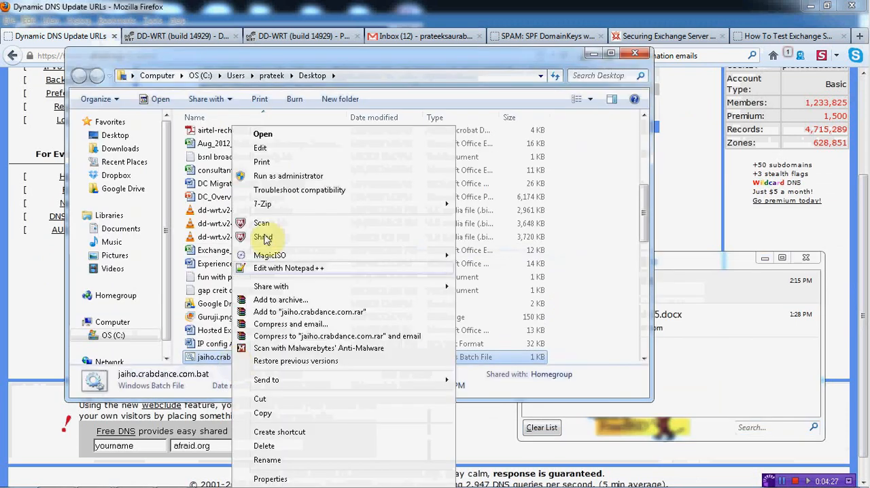
click(272, 153)
key(Return)
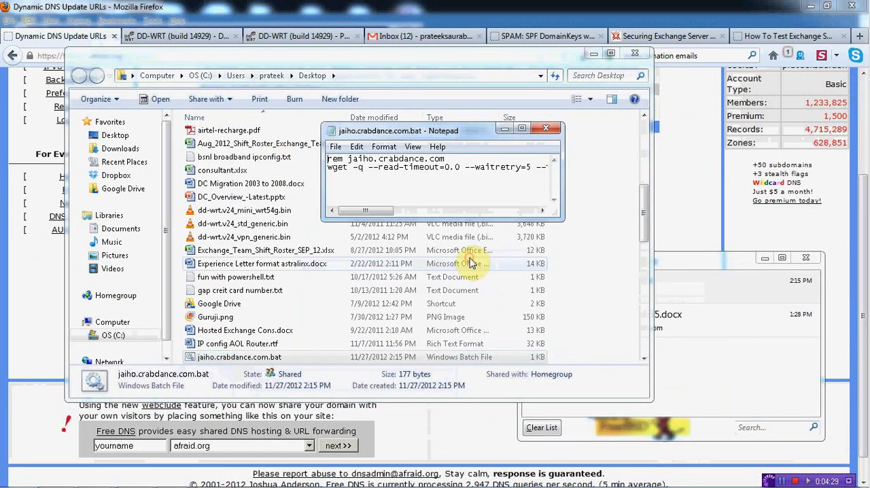
- Copy the update token that follows the question mark at the end of the batch file's wget line, leaving the file's text intact
click(471, 210)
drag(389, 167, 570, 170)
right_click(520, 175)
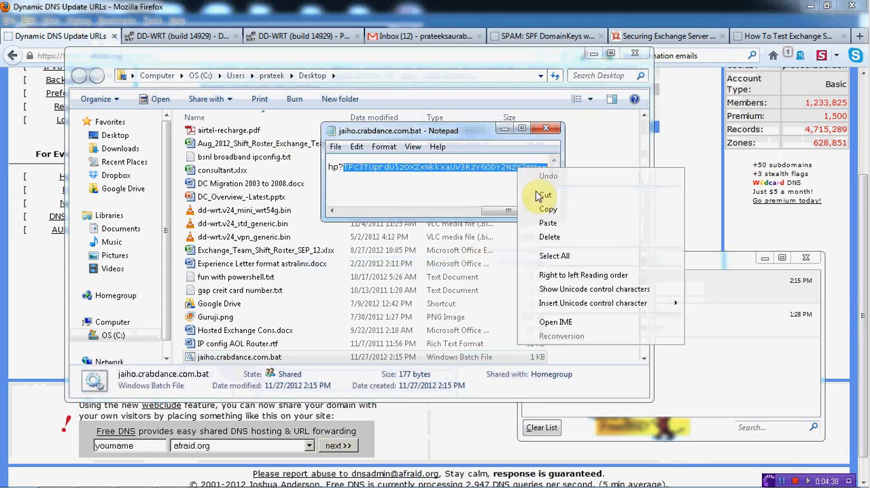
click(536, 195)
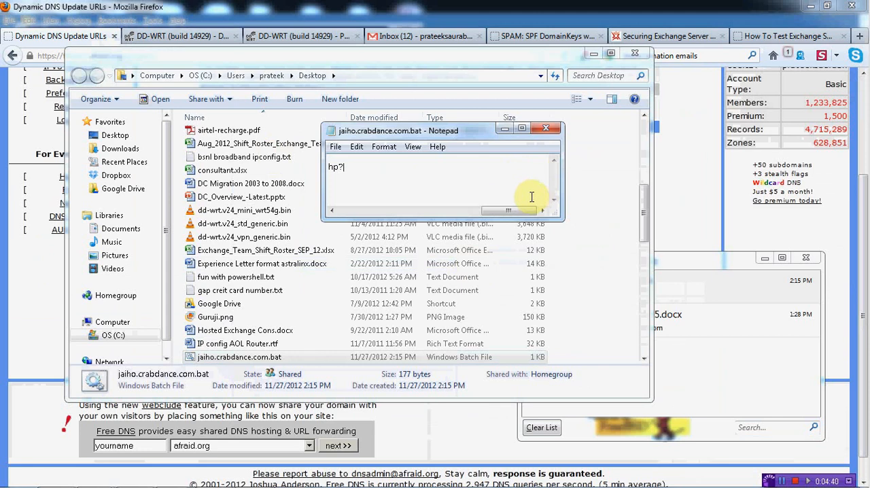
key(ctrl+z)
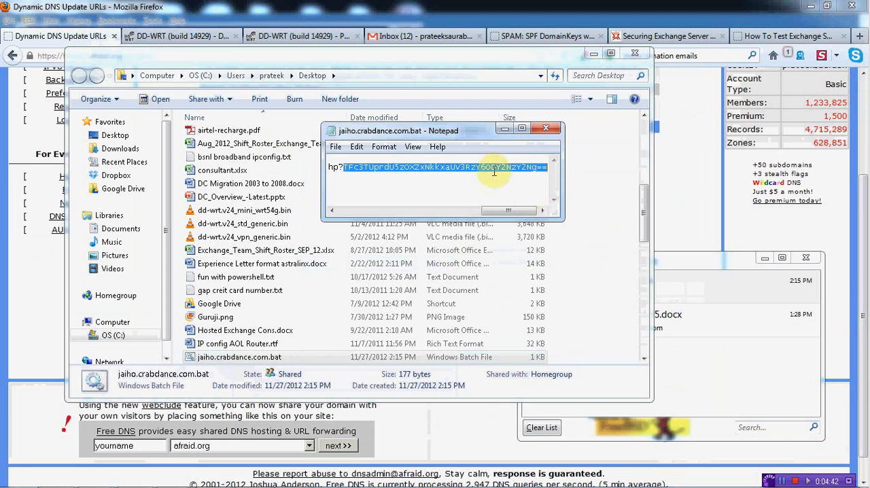
right_click(496, 166)
click(519, 201)
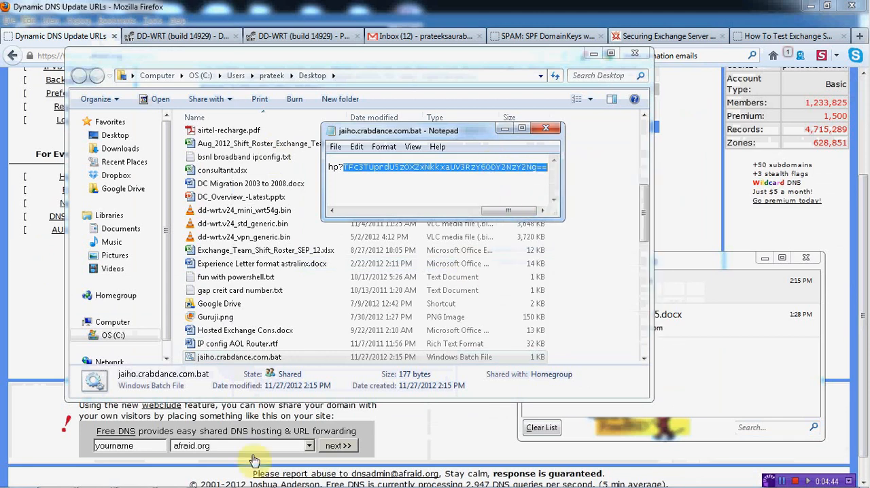
- Return to the router's DDNS settings and paste the FreeDNS update token after the comma in the host name
click(95, 474)
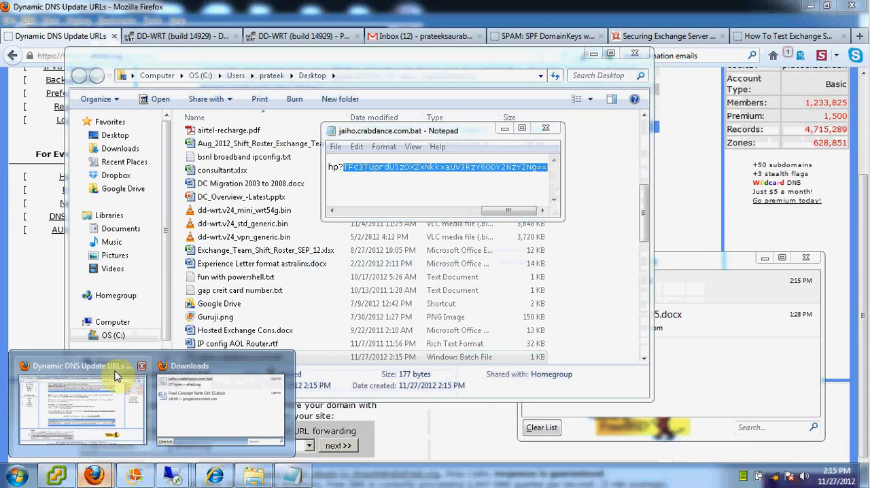
click(115, 372)
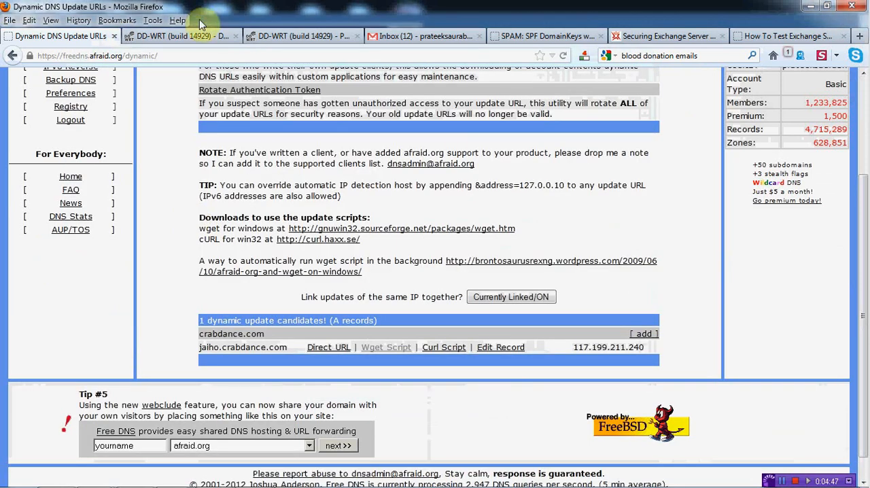
click(190, 38)
right_click(334, 238)
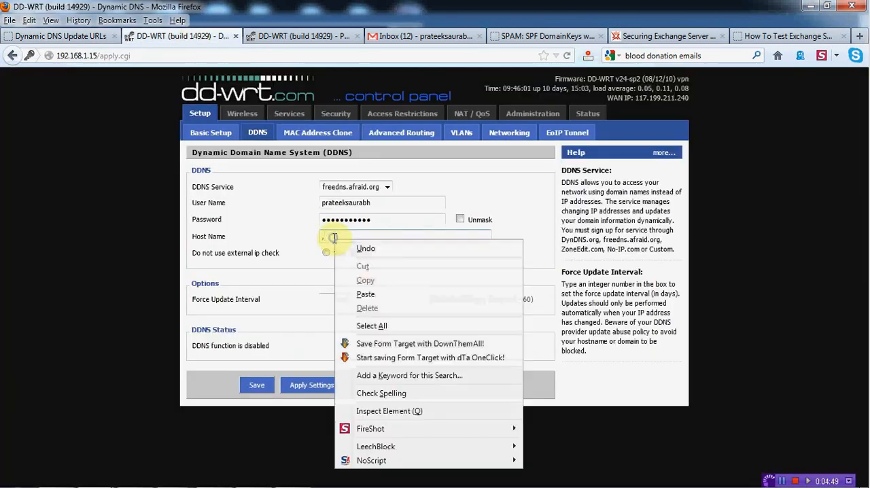
click(366, 296)
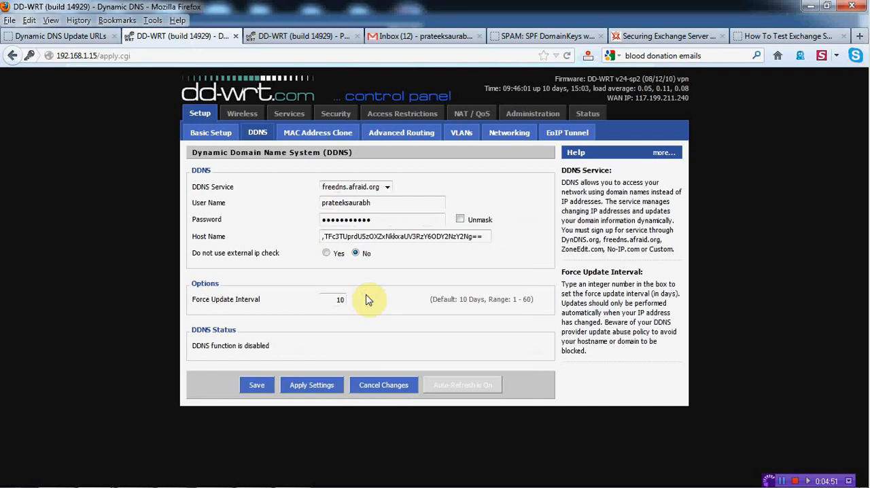
- Apply and save the router's DDNS settings, dismissing the browser's offer to remember the password
click(303, 388)
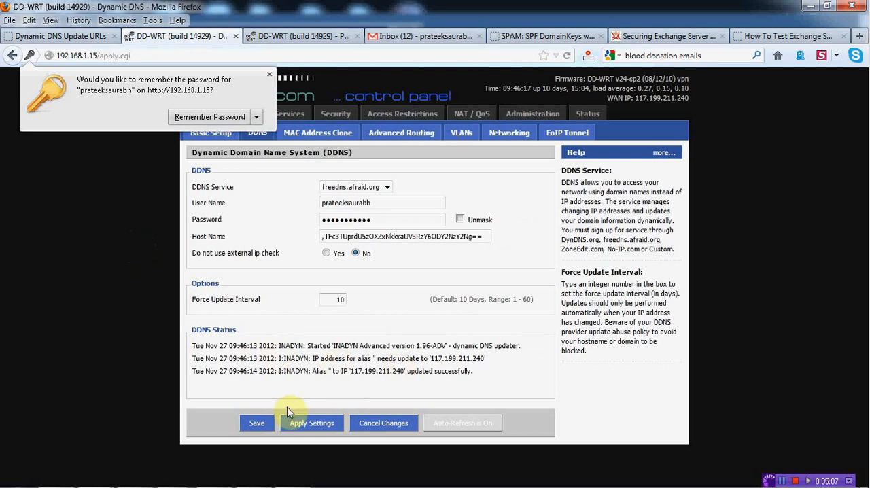
click(253, 422)
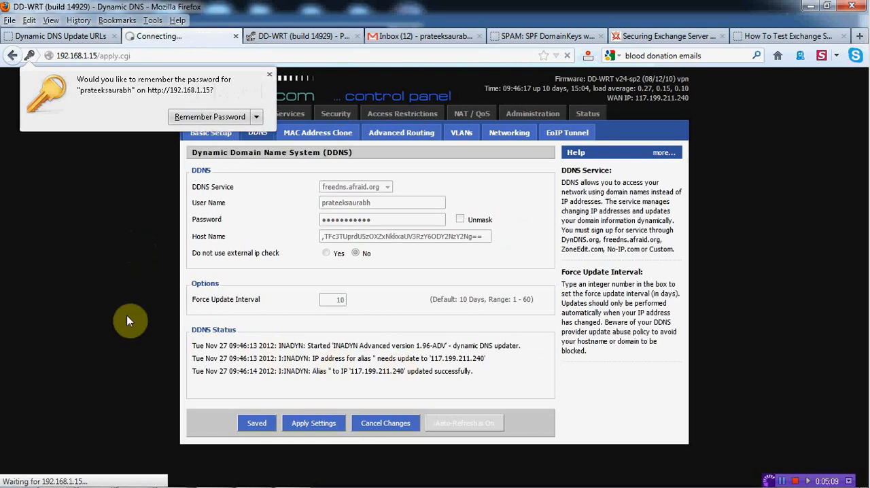
click(131, 232)
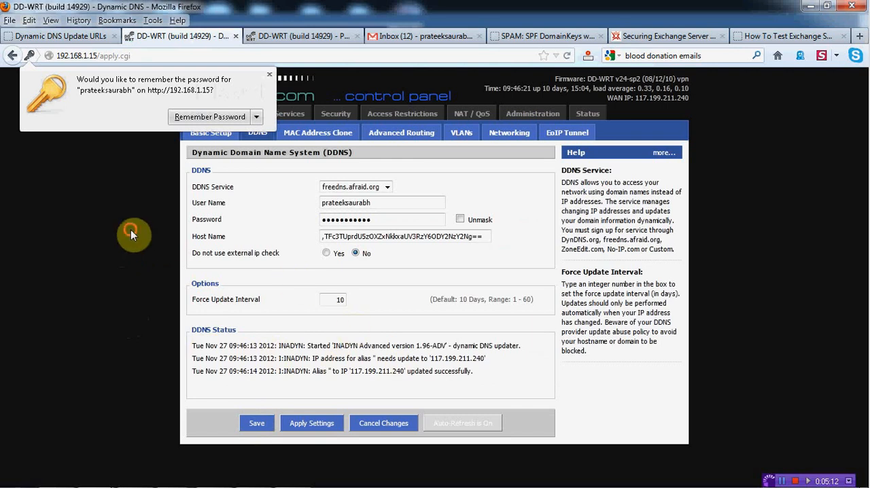
- Compare the address of the jaiho.crabdance.com A record in FreeDNS with the router's WAN IP and its last DDNS status entry
click(60, 39)
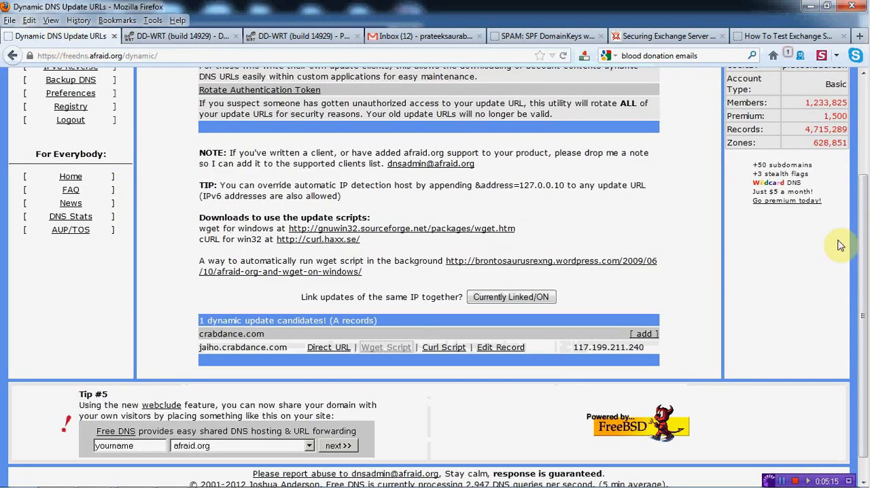
scroll(866, 222, up, 3)
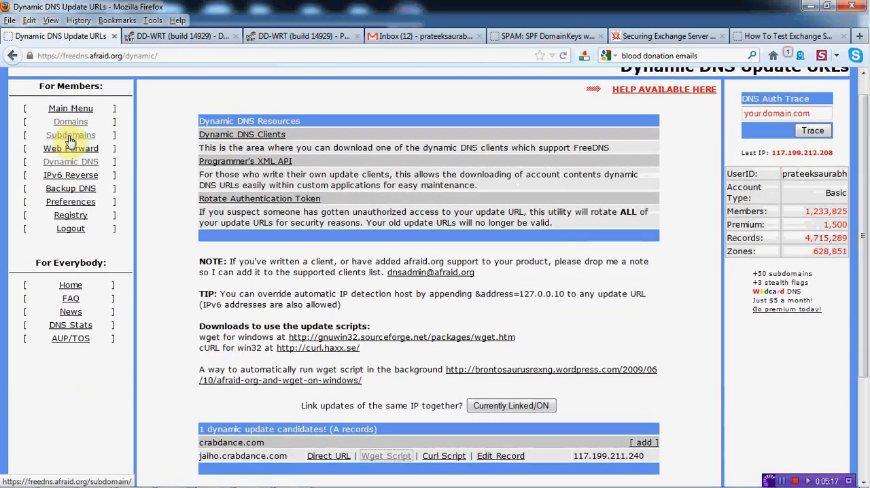
click(70, 137)
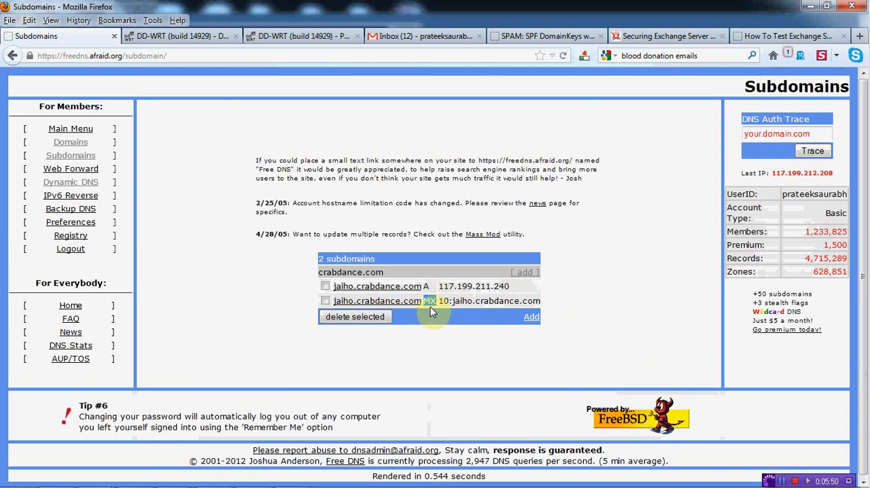
drag(390, 274, 509, 286)
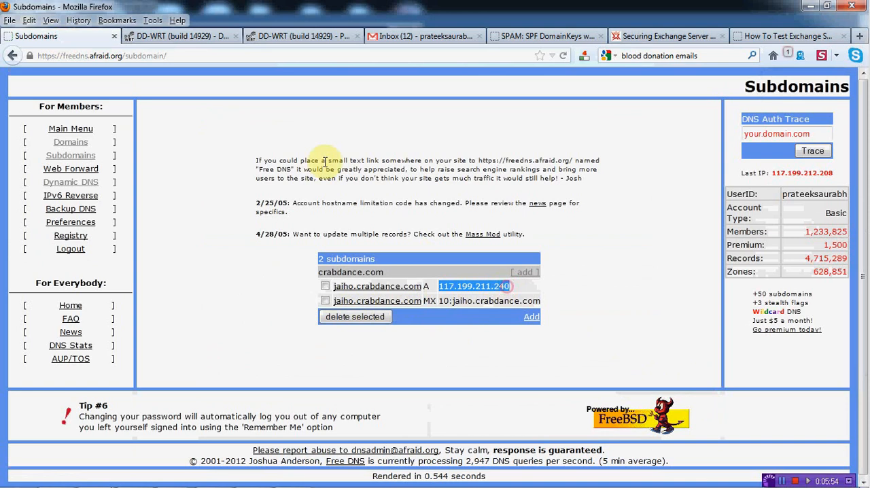
click(193, 41)
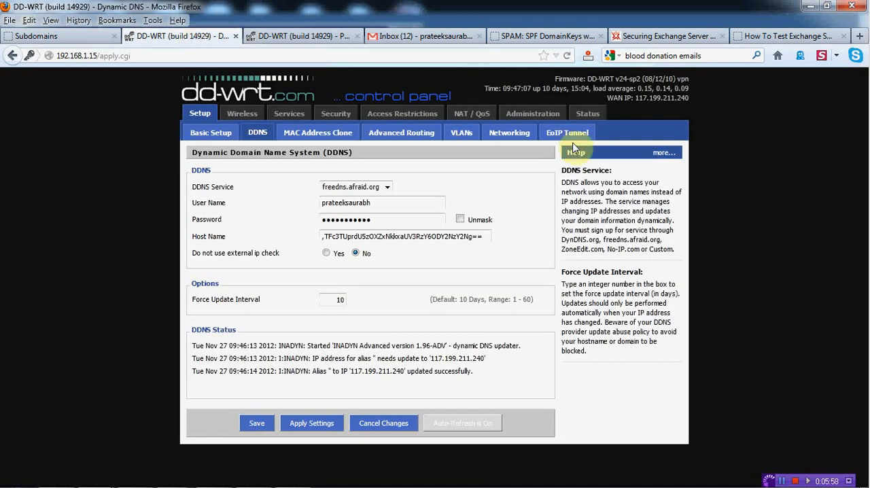
drag(635, 99, 658, 110)
click(665, 102)
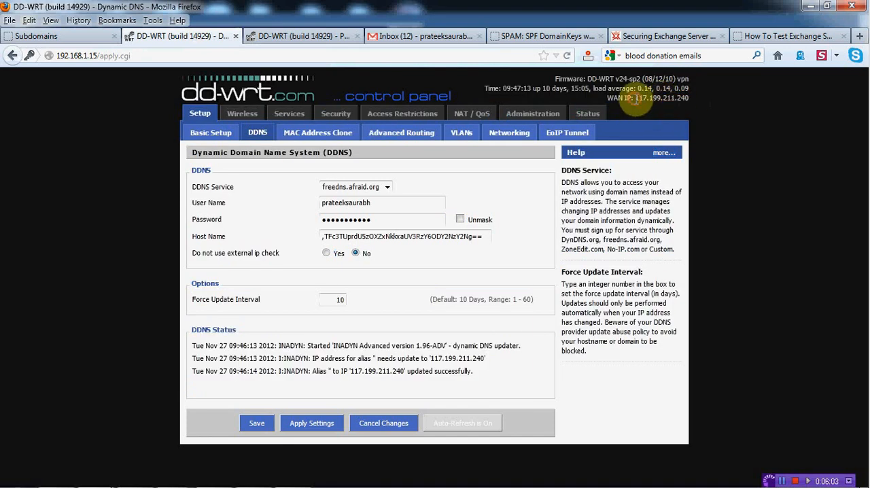
drag(636, 98, 688, 98)
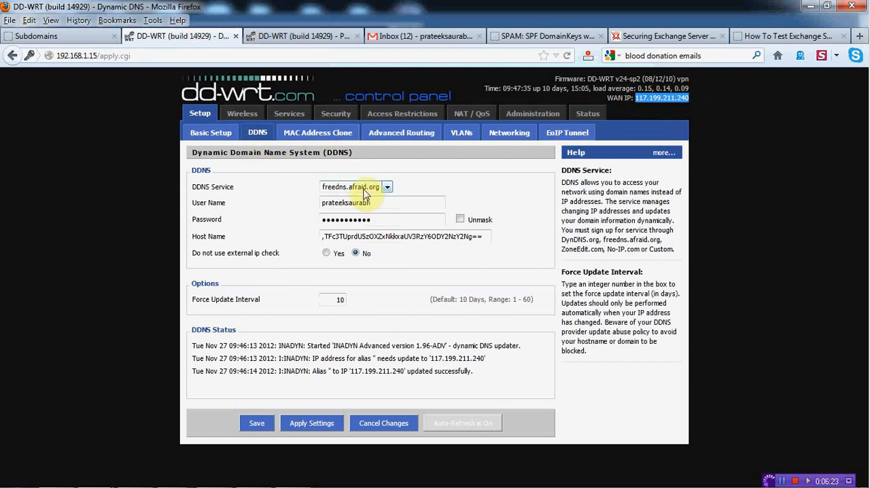
triple_click(357, 371)
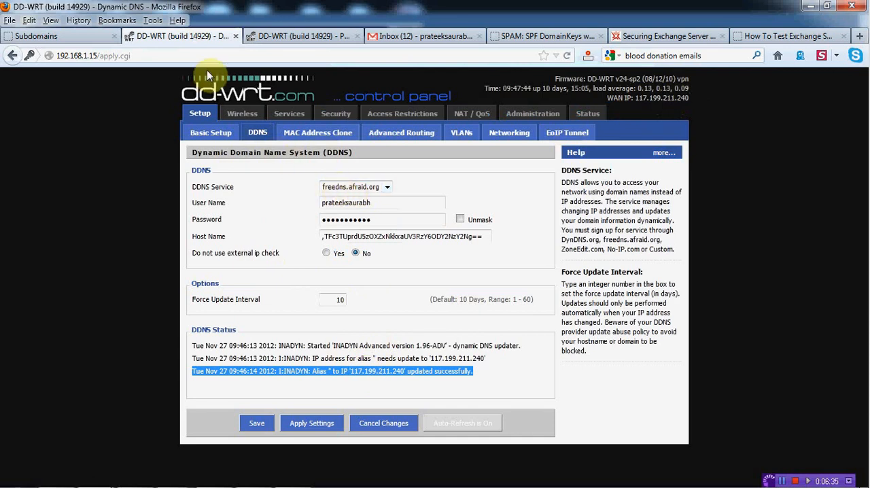
- Review the FreeDNS subdomain records alongside the account user name and password fields in the router's DDNS settings
click(20, 36)
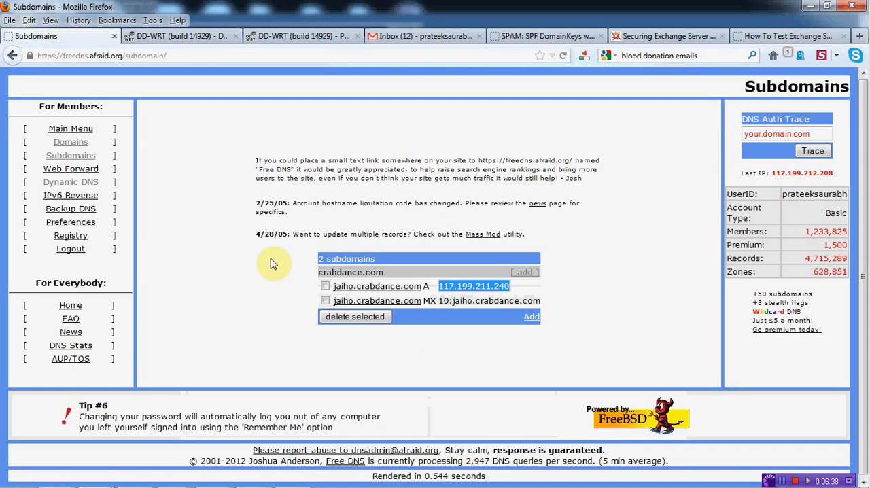
click(197, 36)
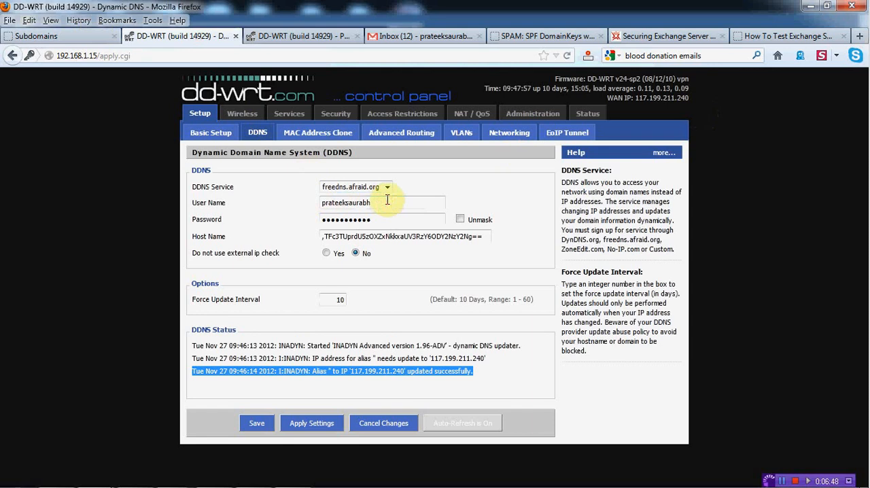
drag(385, 201, 299, 202)
drag(394, 223, 293, 212)
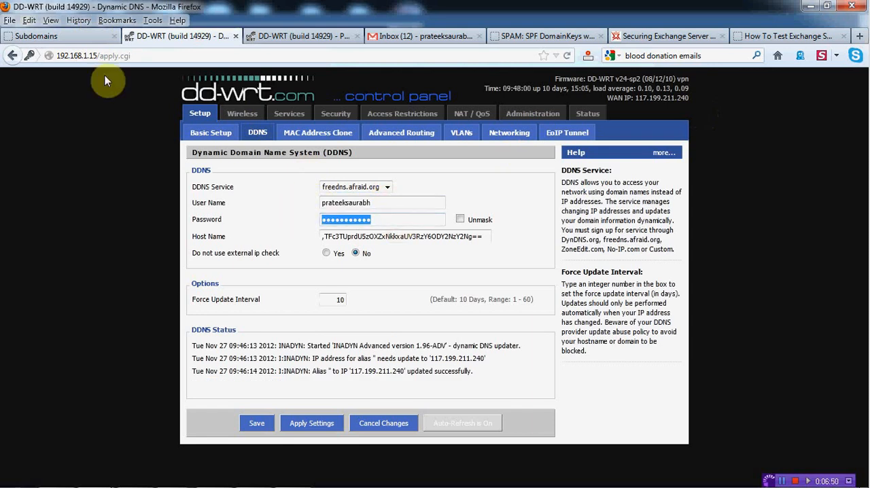
click(82, 36)
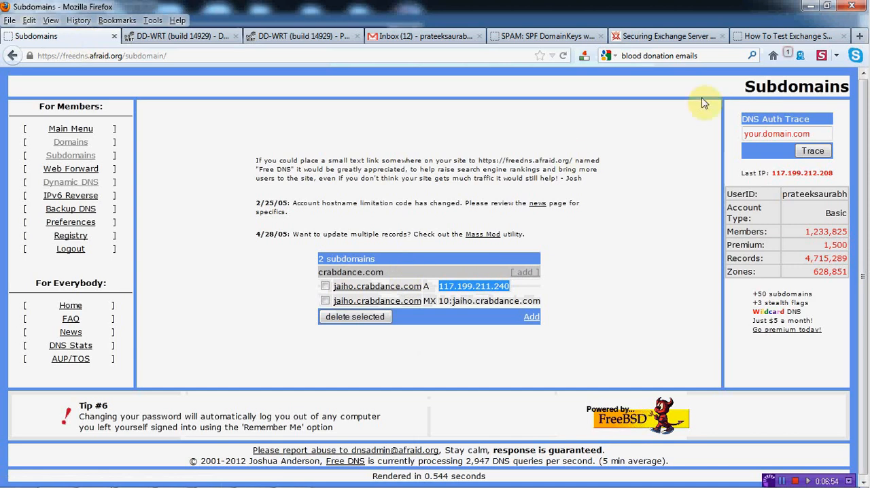
- Open the router's port forwarding settings and add a blank forward entry
click(260, 40)
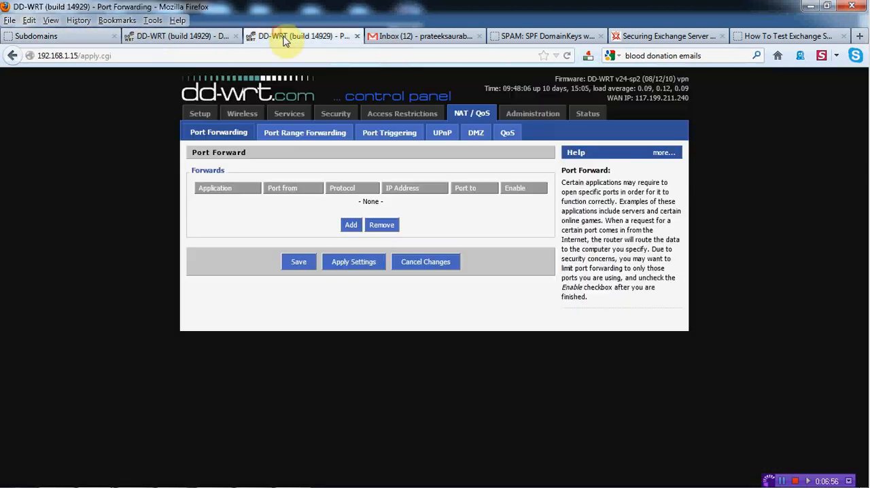
click(36, 37)
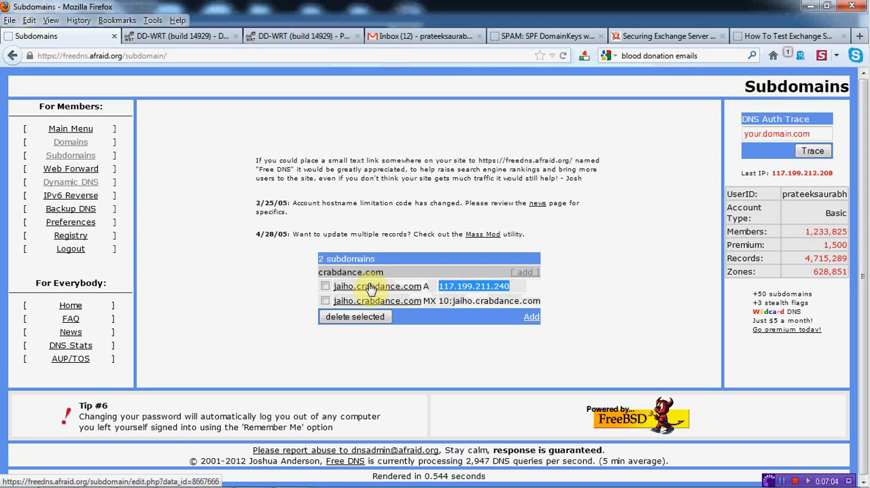
click(204, 36)
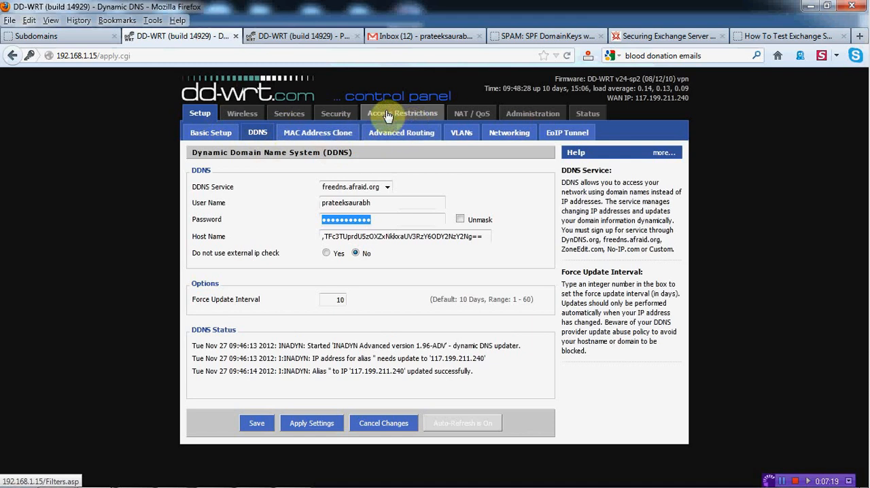
click(473, 117)
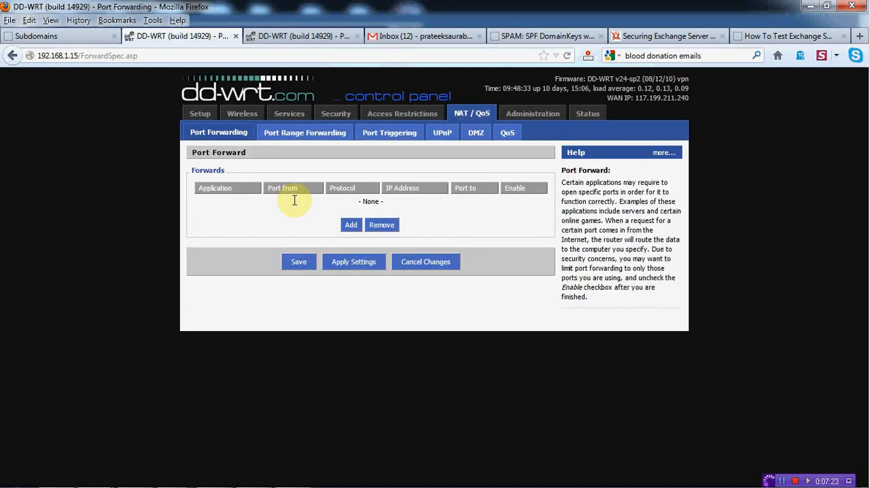
click(350, 227)
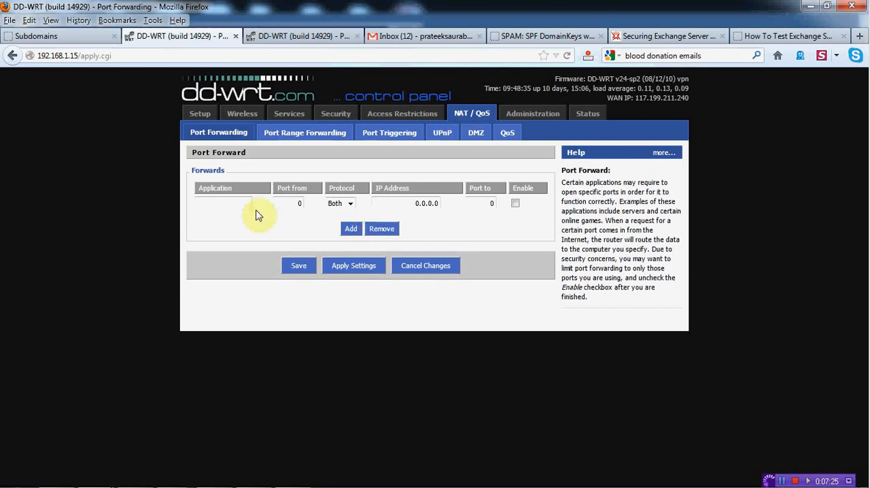
- Set both the source port and the destination port of the new forward to 25
click(299, 202)
drag(299, 203, 305, 203)
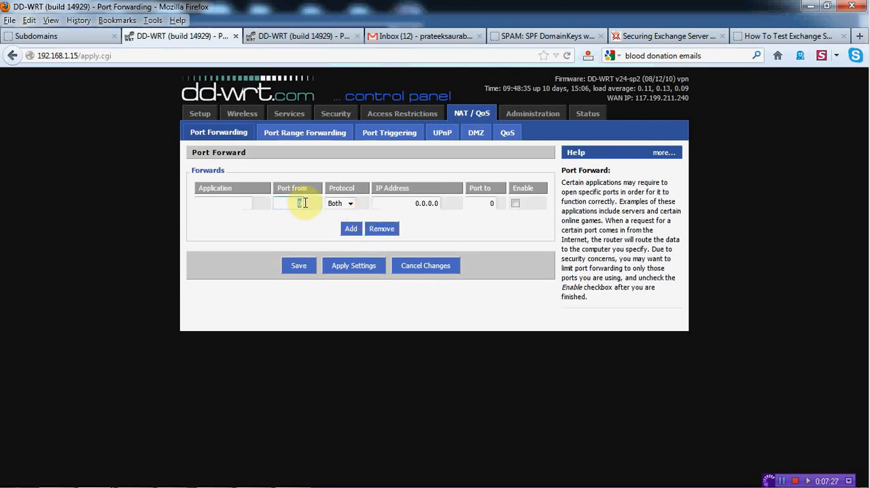
text(25)
double_click(500, 203)
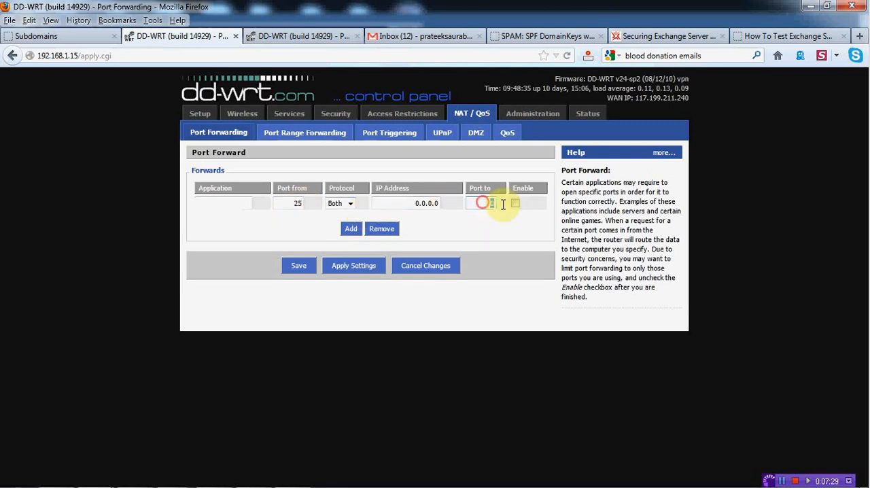
text(25)
- Point the port 25 forward to IP address 192.168.1.10 and enable it
key(shift+Tab)
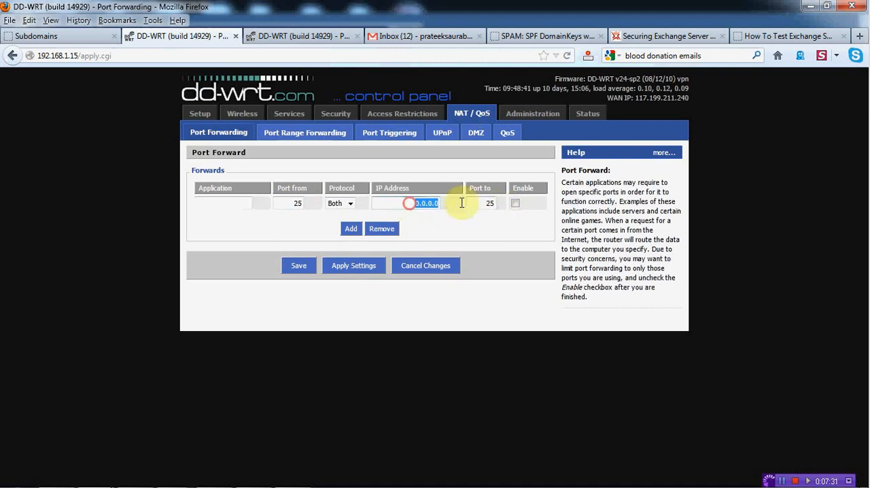
text(192)
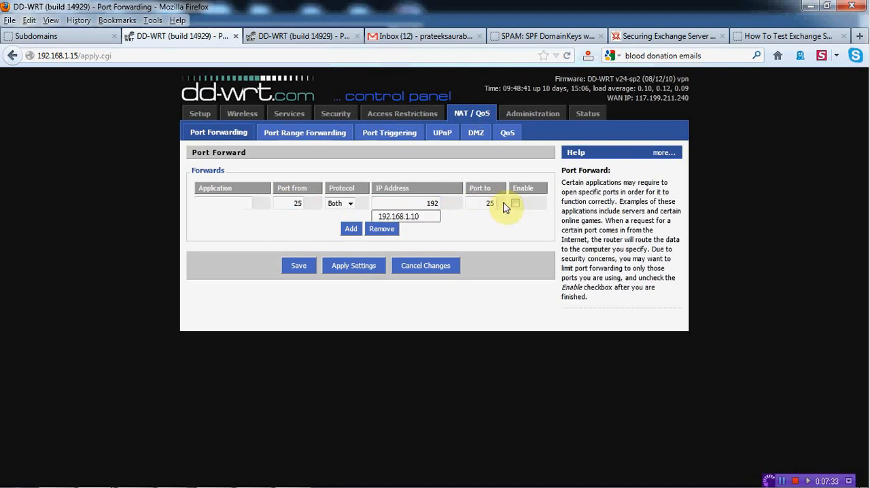
click(406, 218)
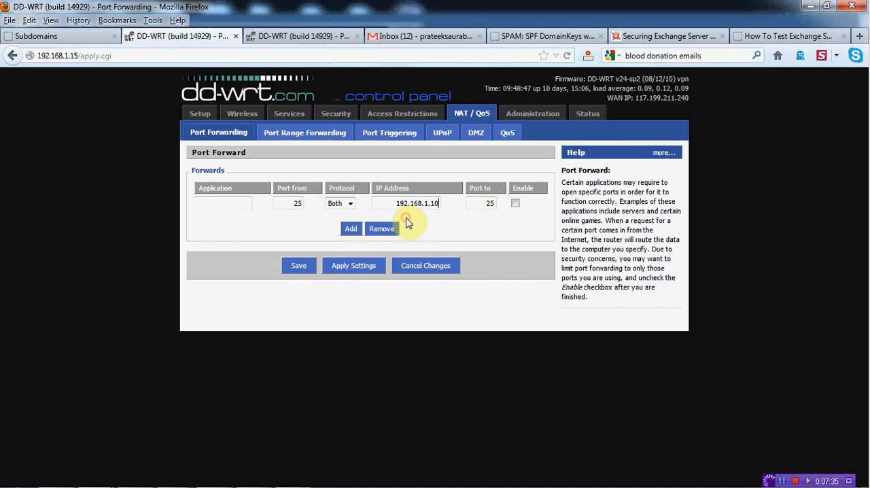
click(516, 204)
- Name the port 25 forward Exchange, then apply and save the port forwarding settings
click(233, 207)
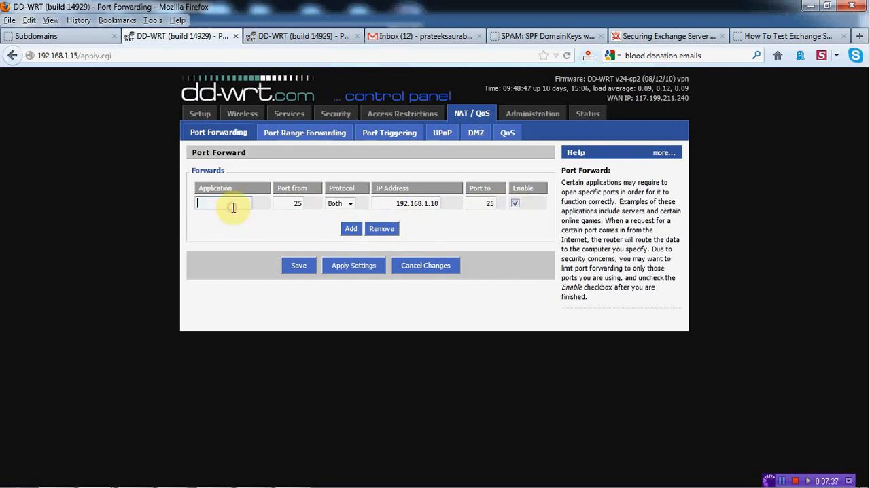
text(Exc)
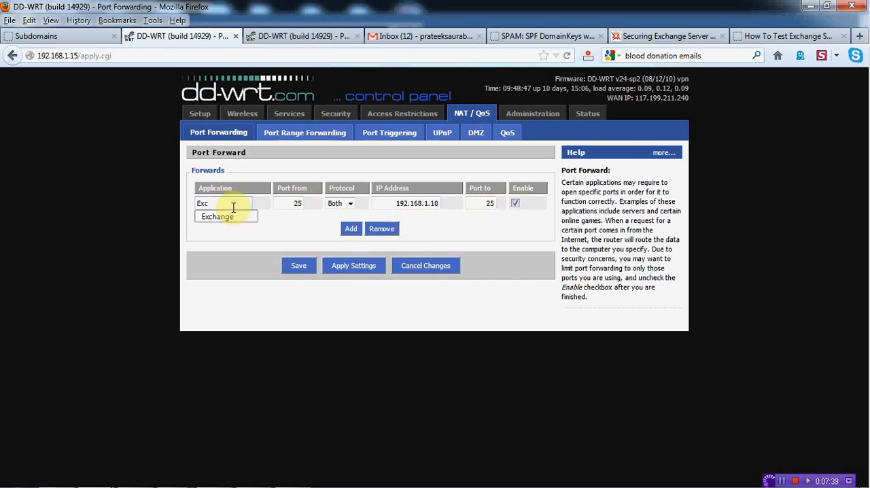
click(221, 216)
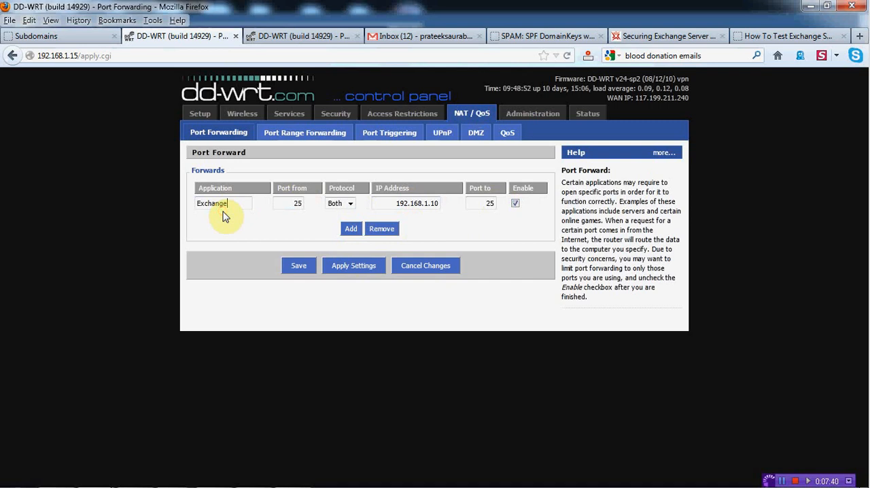
click(340, 270)
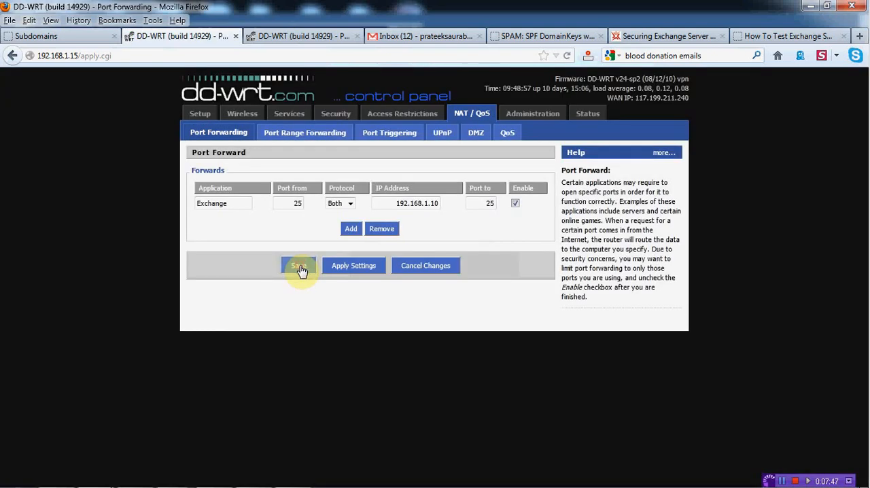
click(300, 269)
- Review the jaiho.crabdance.com records in FreeDNS alongside the router's port forwarding entries
click(66, 36)
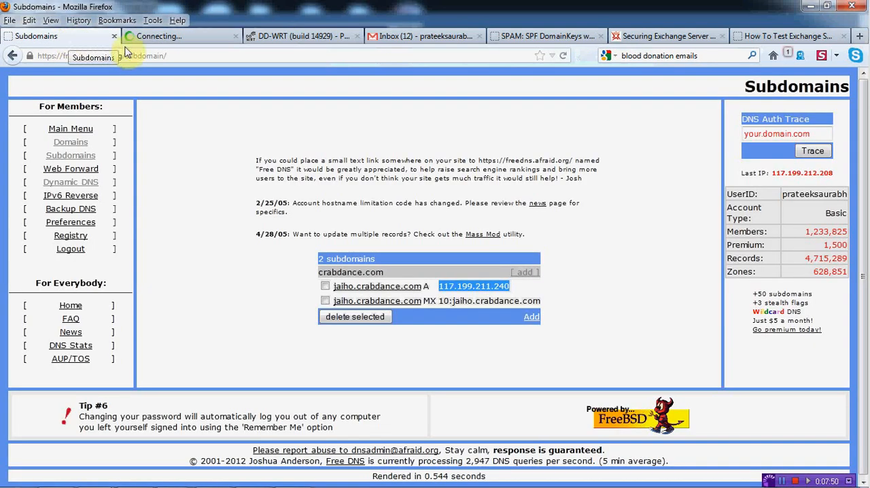
click(292, 37)
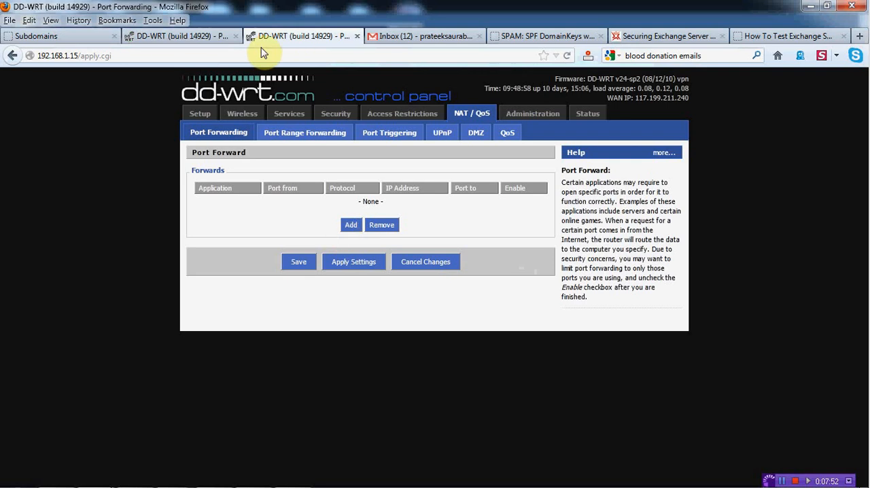
click(182, 36)
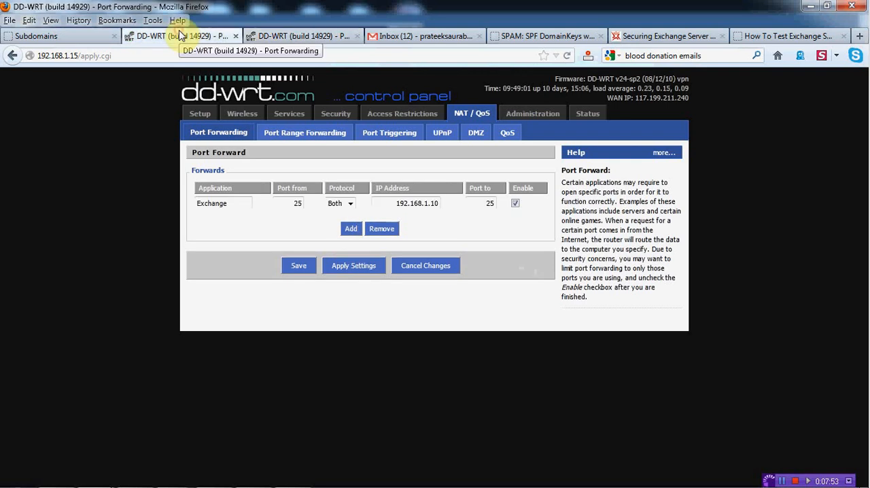
click(292, 37)
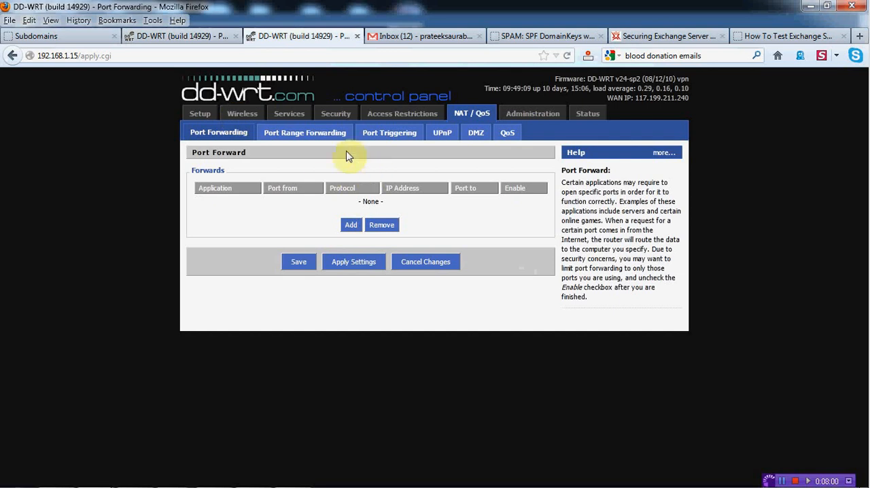
click(72, 34)
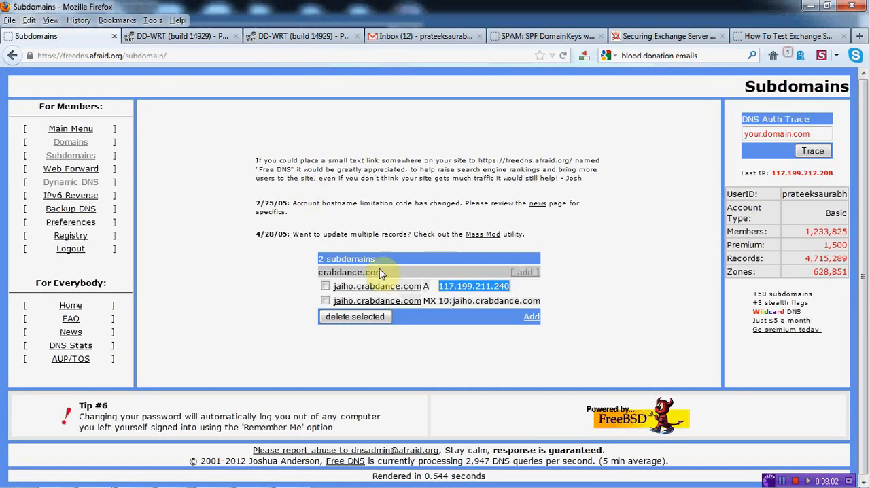
click(197, 38)
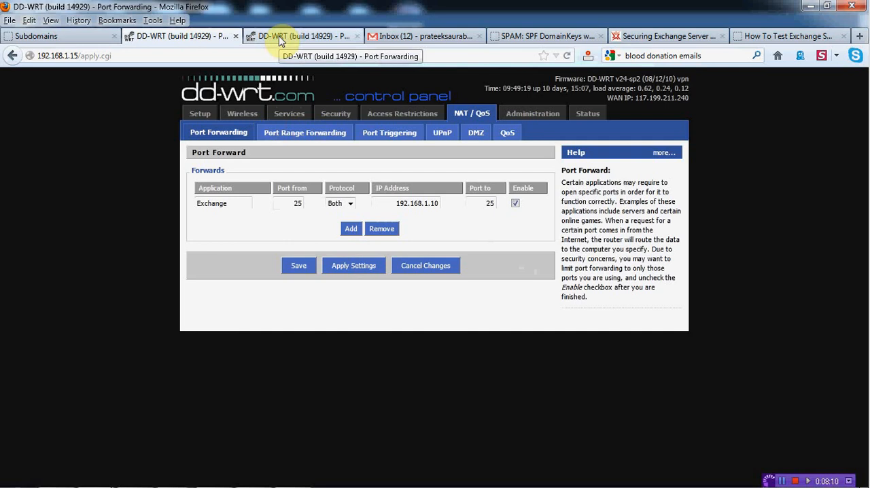
- Switch to the 192.168.1.3 Remote Desktop session and unlock the server with the administrator password
mouse_move(180, 481)
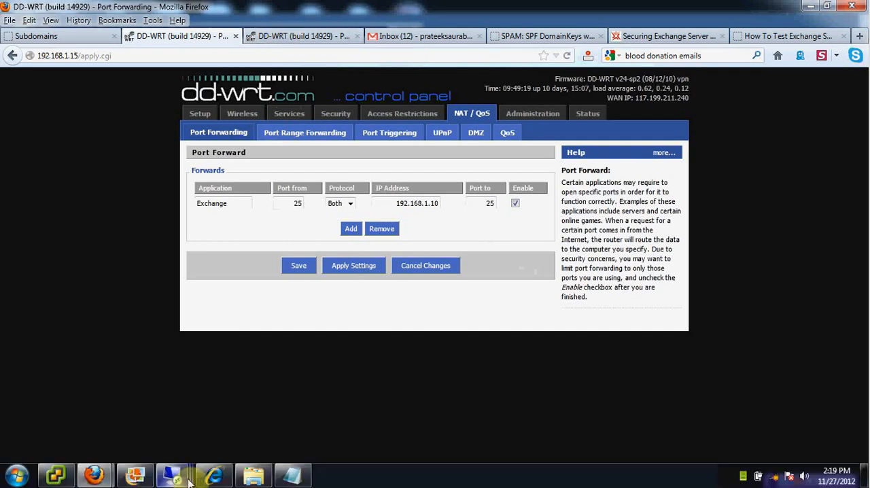
click(113, 382)
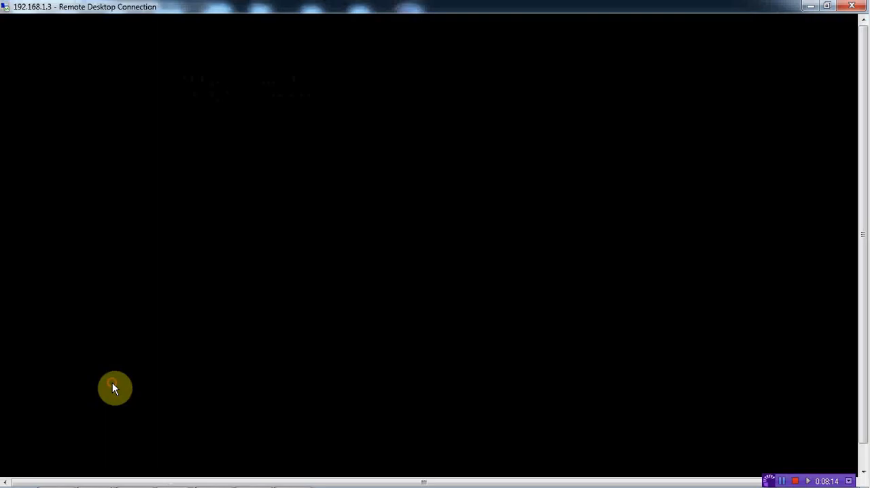
text(*****)
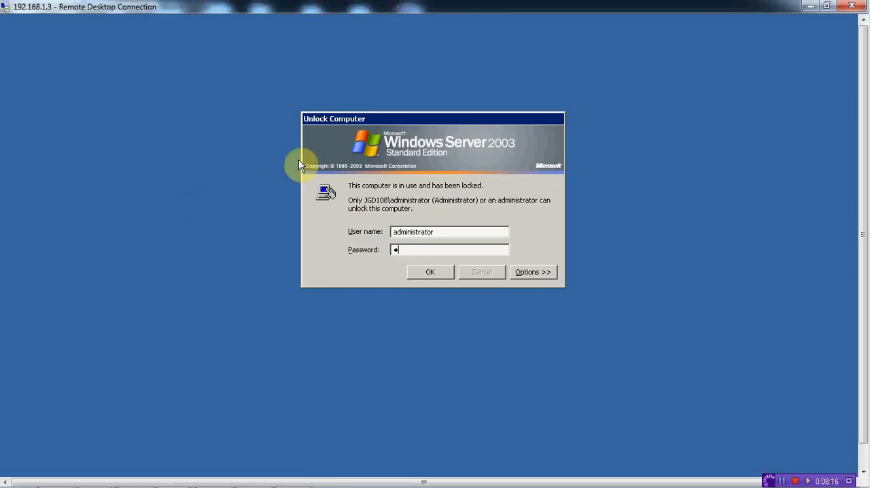
text(***)
key(Return)
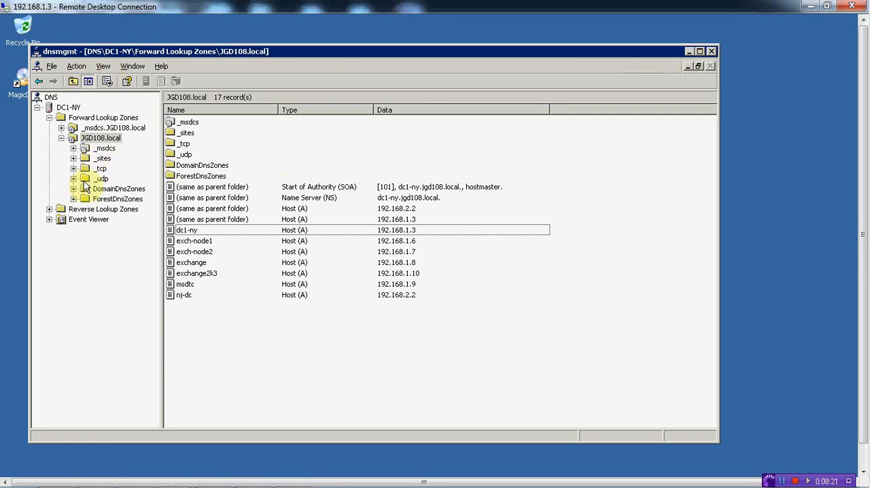
- Create a Mail Exchanger (MX) record in the JGD108.local zone with mail server jaiho.crabdance.com, refresh the zone and select the record
click(104, 138)
right_click(104, 136)
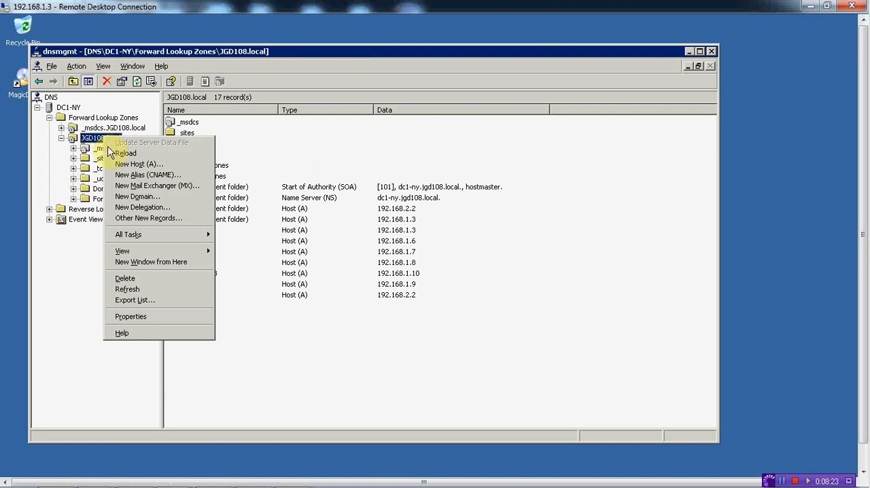
click(132, 187)
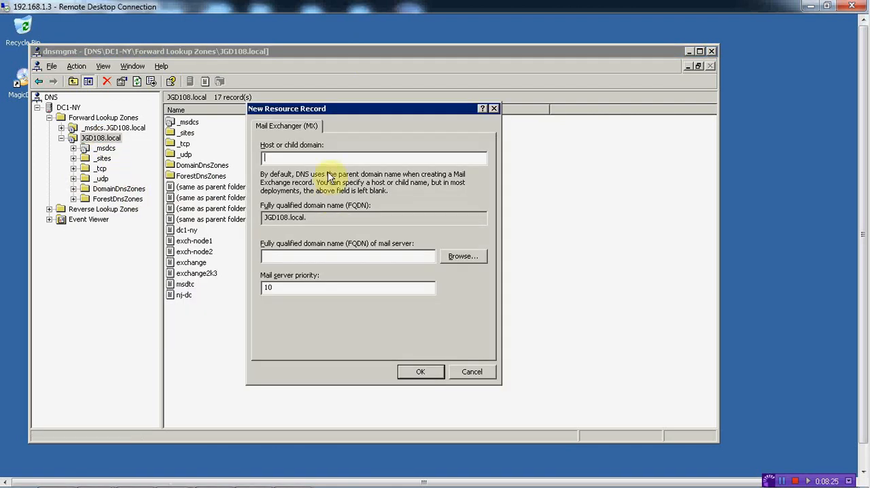
click(285, 257)
text(jaiho.crabdance.co)
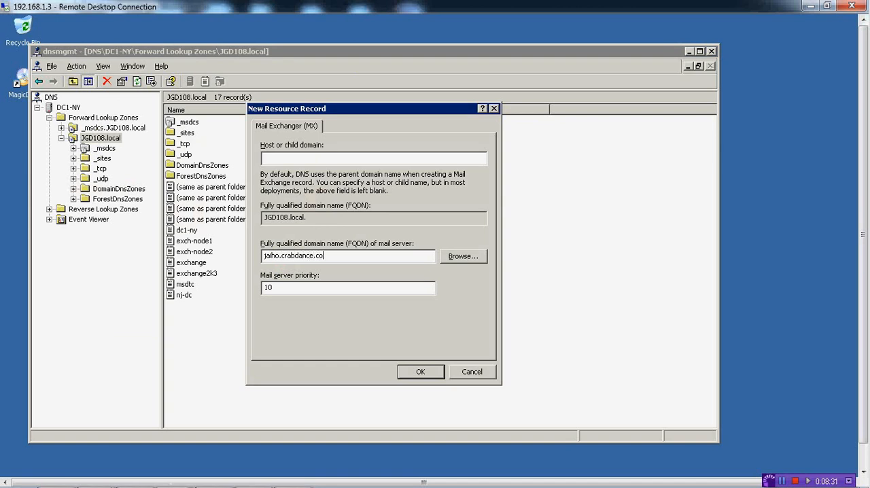
text(m)
click(406, 372)
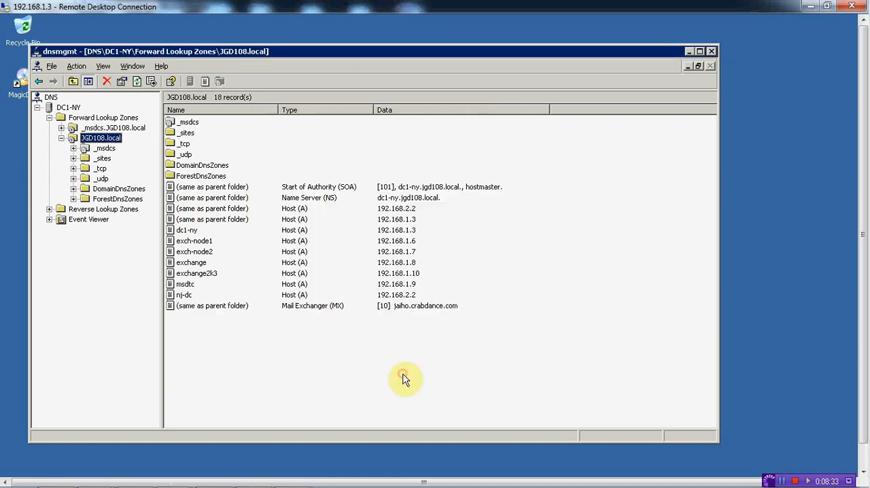
key(F5)
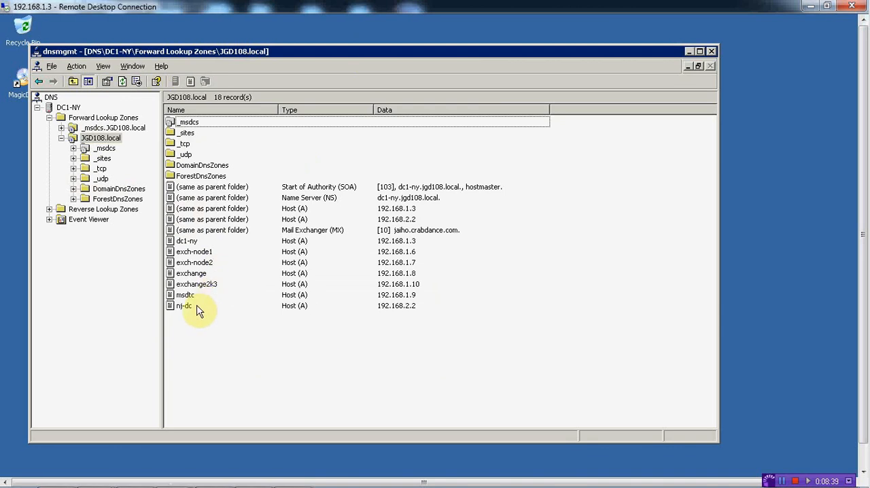
click(244, 231)
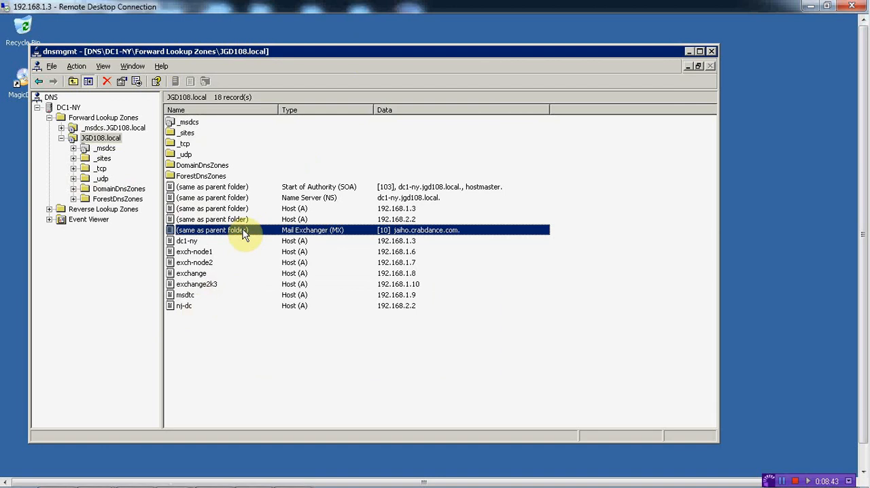
- Switch to the 192.168.1.6 Remote Desktop session and open the e-mail address rules of the Default Policy under Recipient Policies
mouse_move(163, 480)
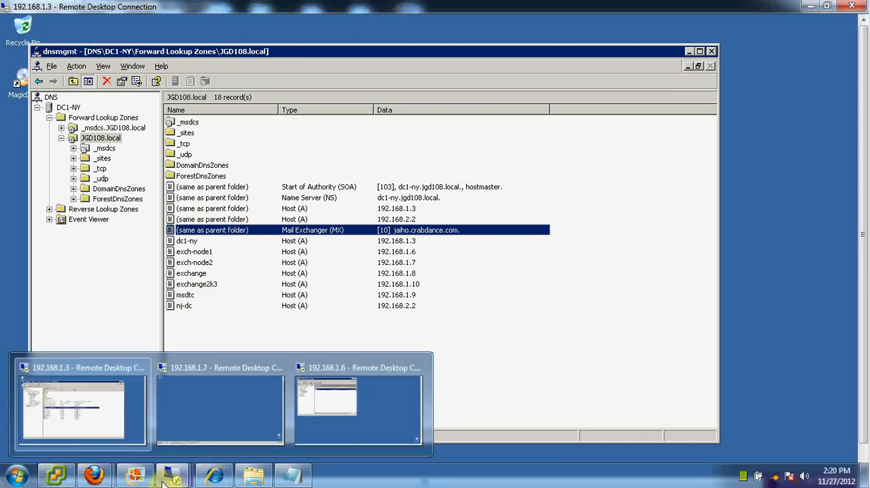
click(341, 381)
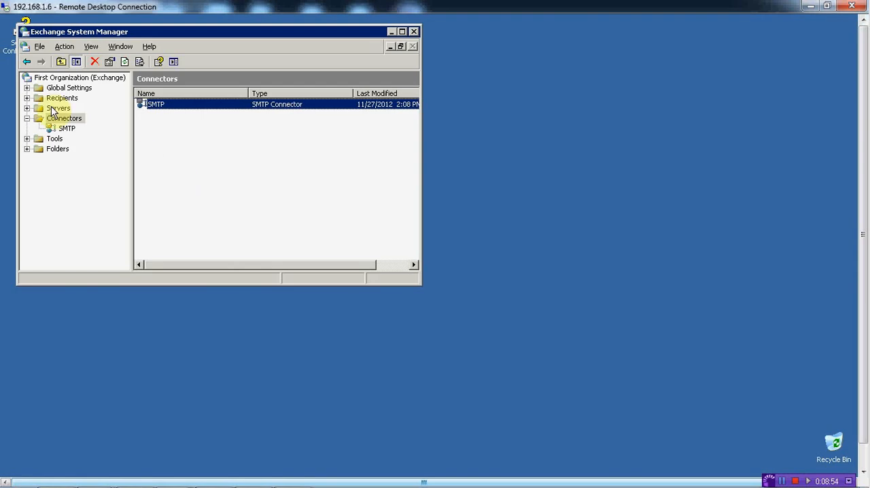
click(27, 97)
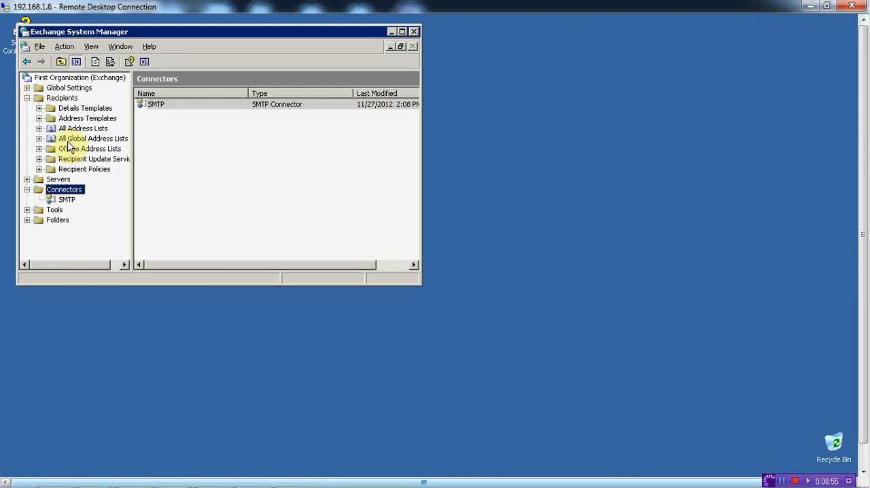
click(39, 168)
click(82, 169)
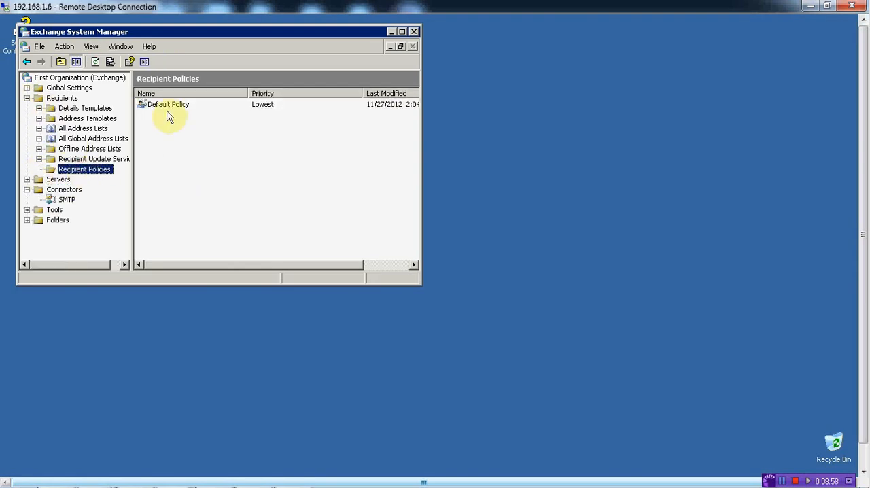
right_click(163, 106)
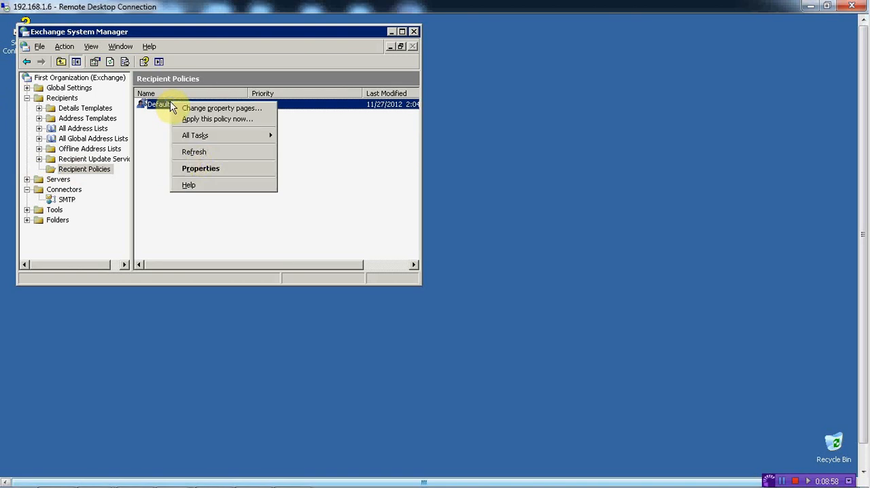
click(206, 172)
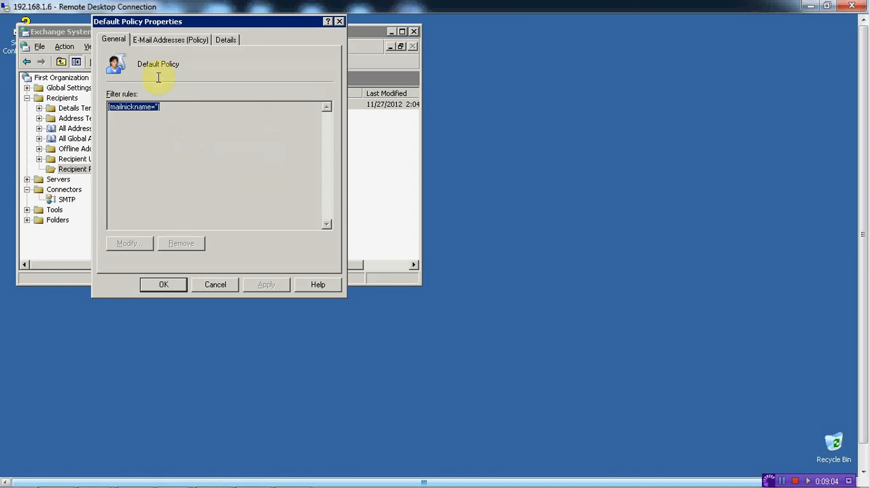
click(167, 42)
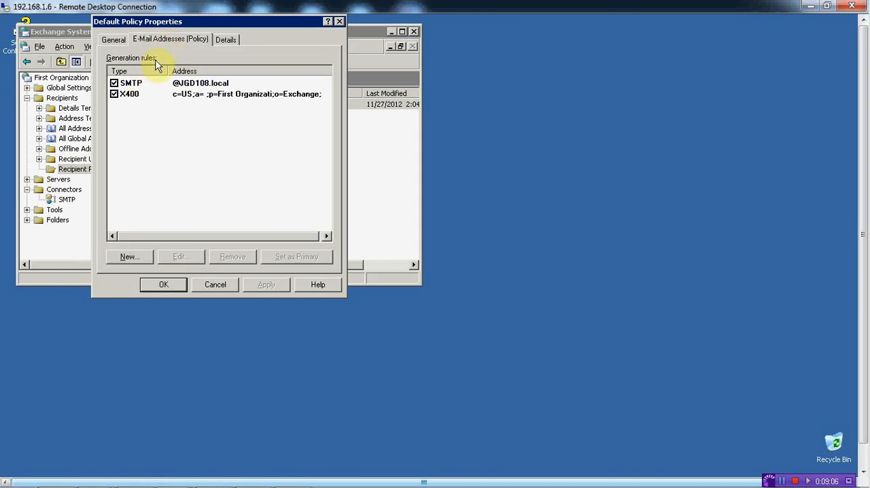
- Add the prefix %g.%s before the @ sign in the policy's SMTP address
double_click(137, 84)
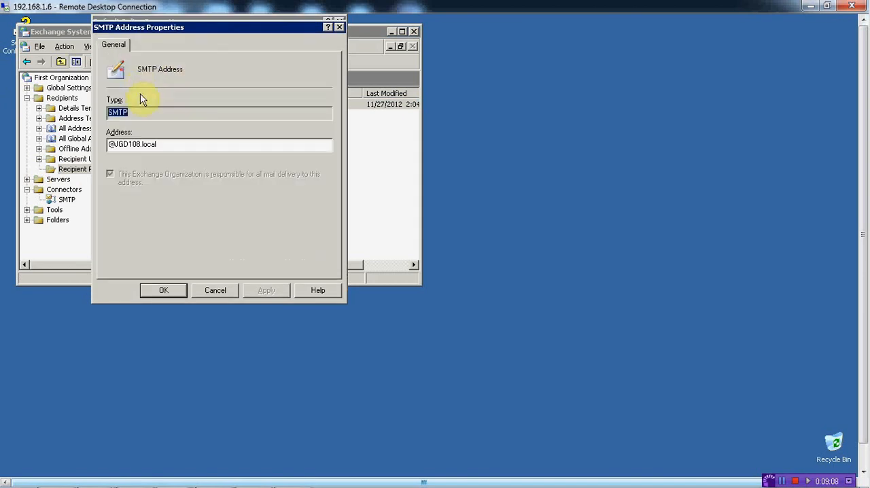
click(111, 147)
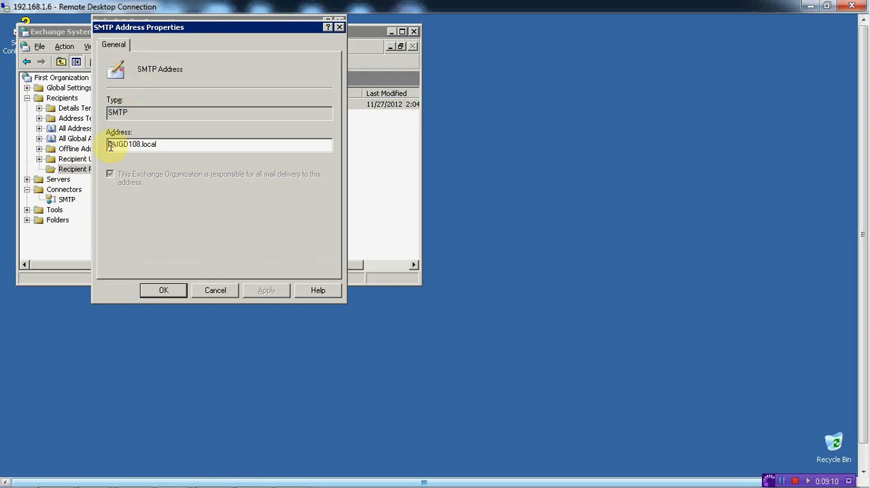
text(%g)
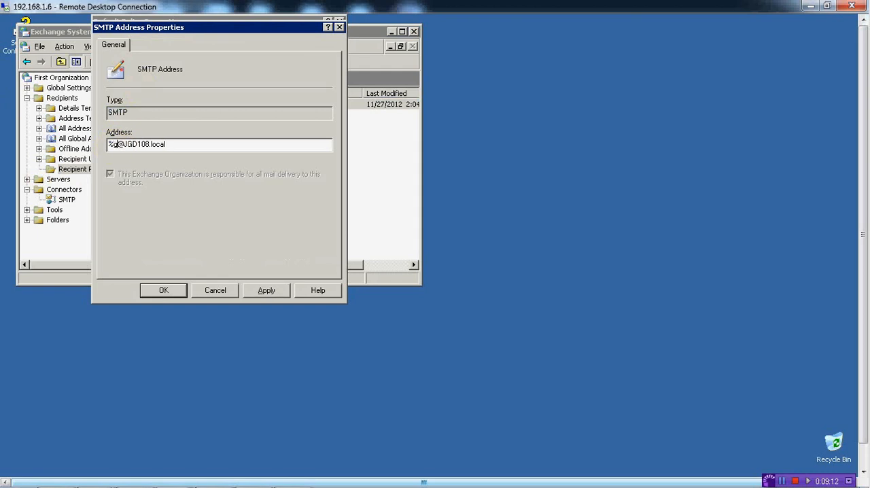
text(.%s)
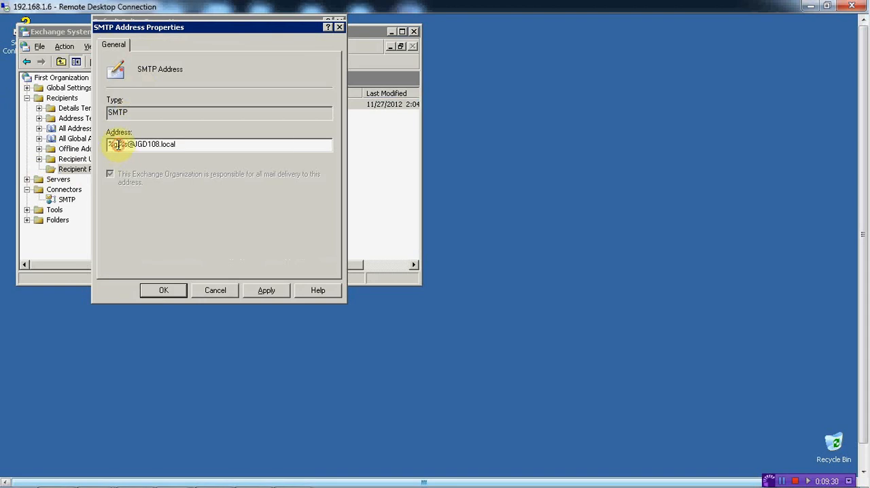
drag(117, 145, 107, 145)
click(121, 144)
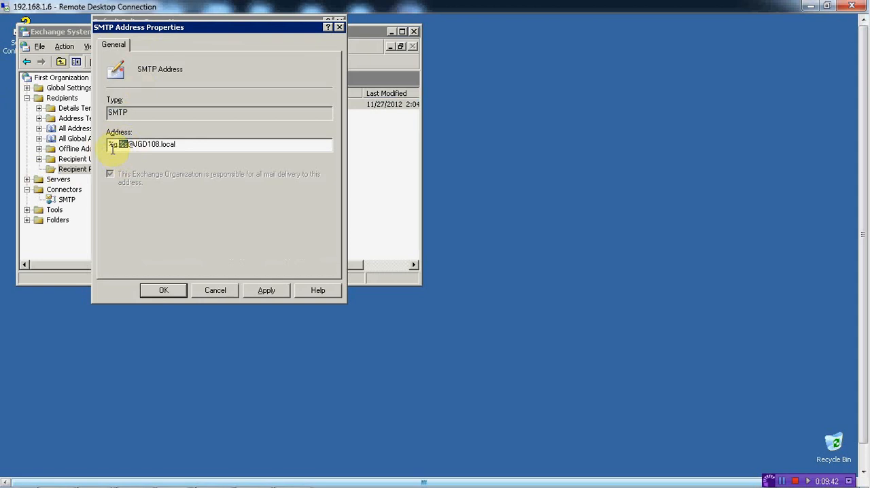
drag(195, 25, 229, 58)
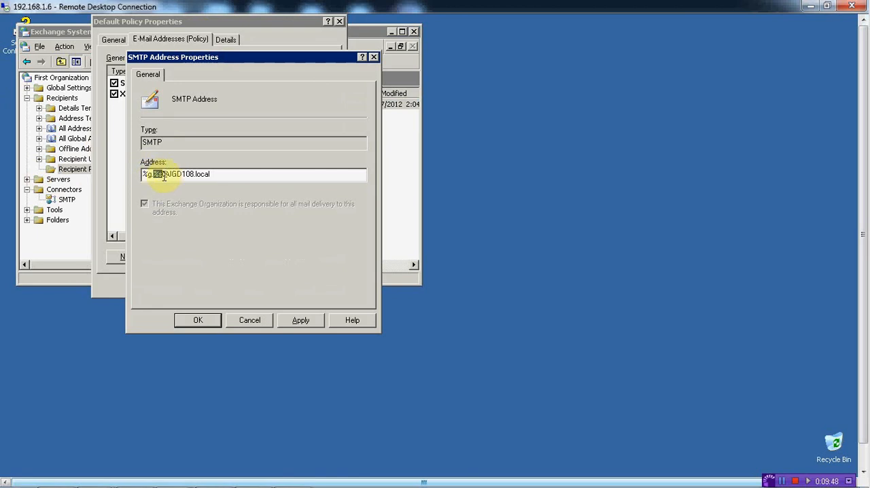
- Replace the domain in the SMTP address with jaiho.crabdance.com, then apply and accept the address
drag(169, 176, 232, 184)
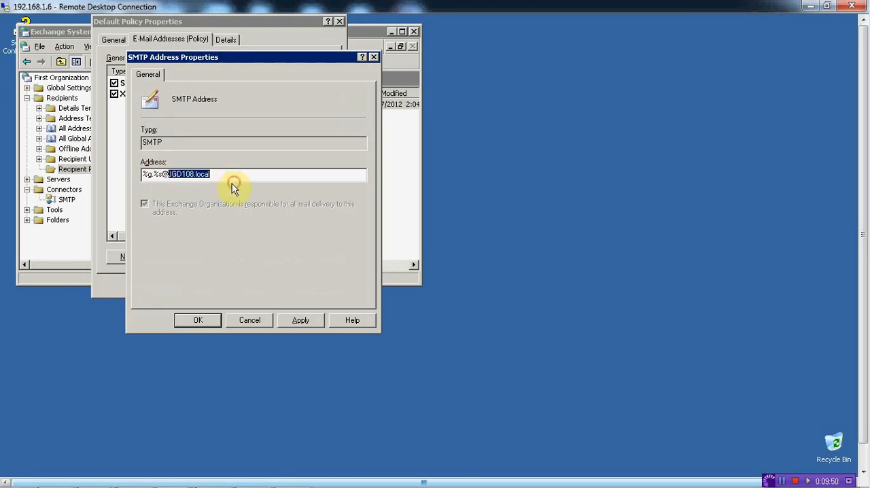
key(BackSpace)
text(jaiho.crabdance.c)
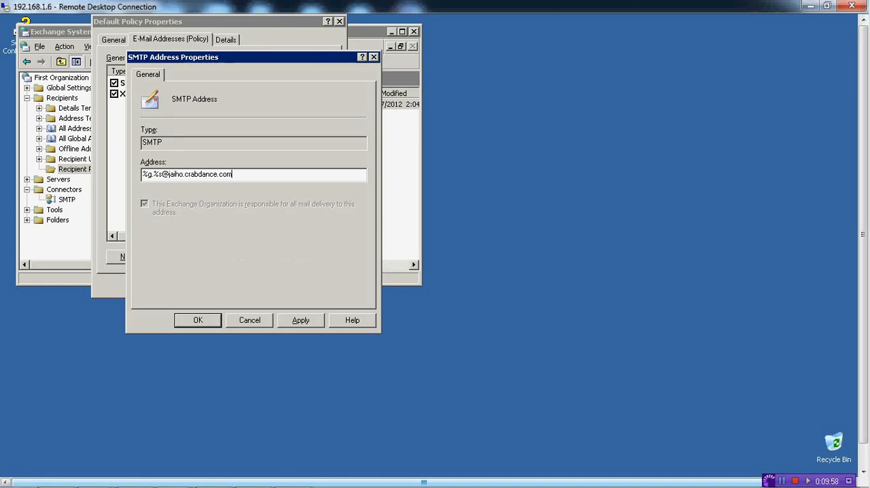
text(om)
click(300, 320)
click(203, 322)
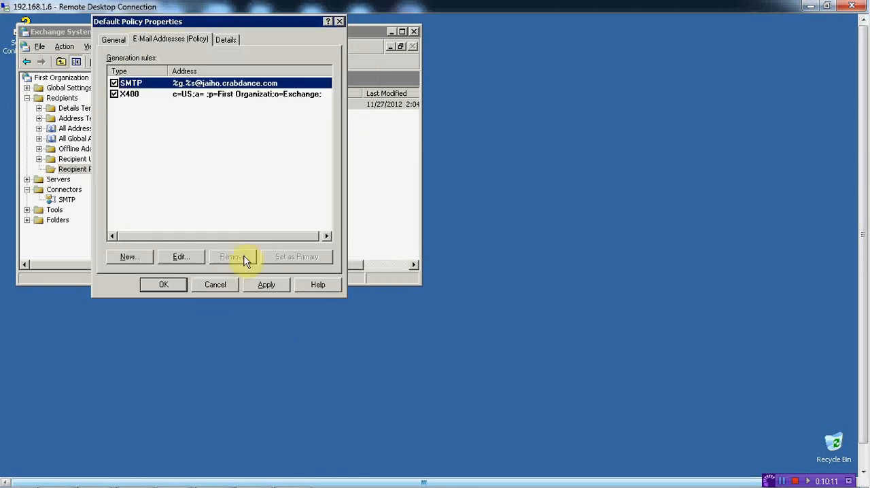
- Save the Default Policy, update all corresponding recipient e-mail addresses, and apply the policy to all recipients
click(266, 284)
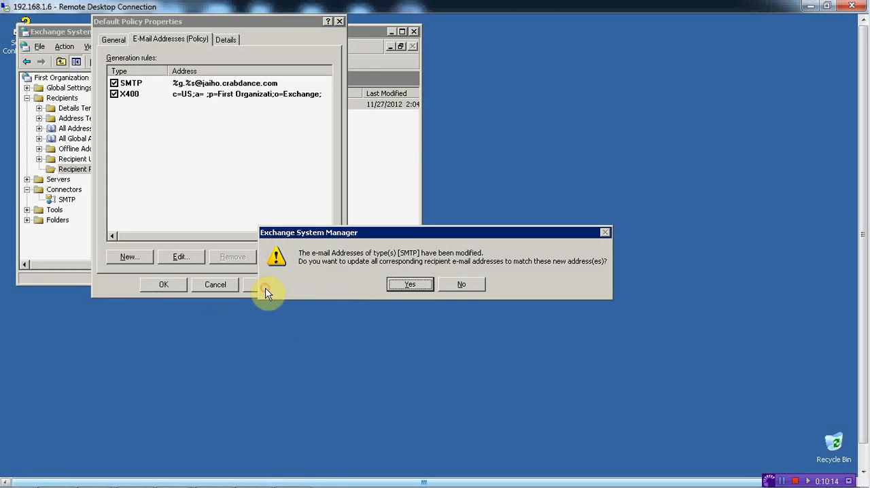
click(411, 285)
click(164, 284)
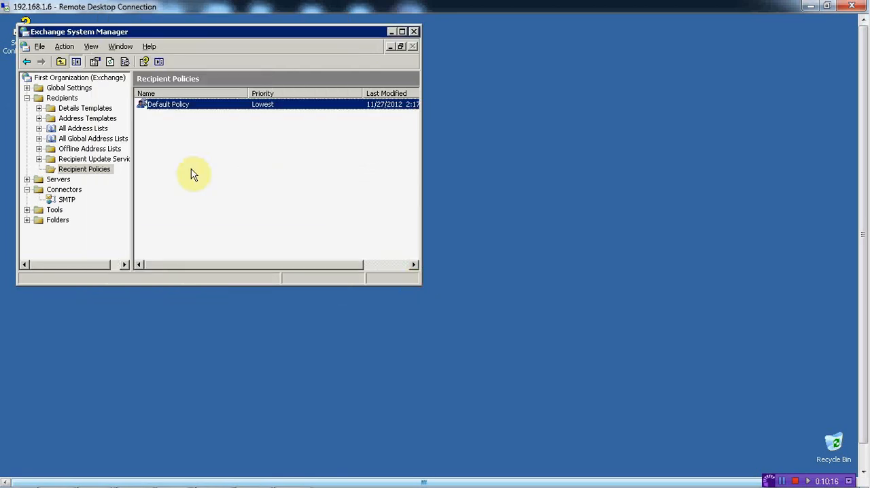
right_click(168, 106)
click(179, 123)
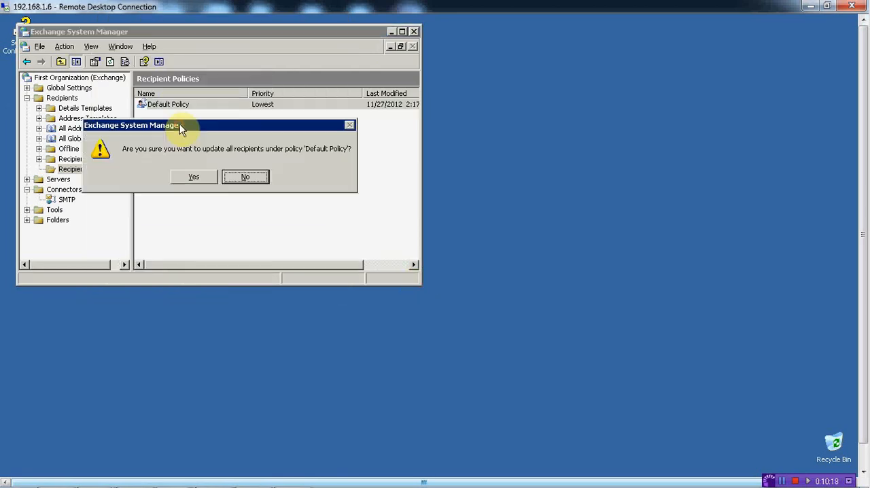
click(191, 175)
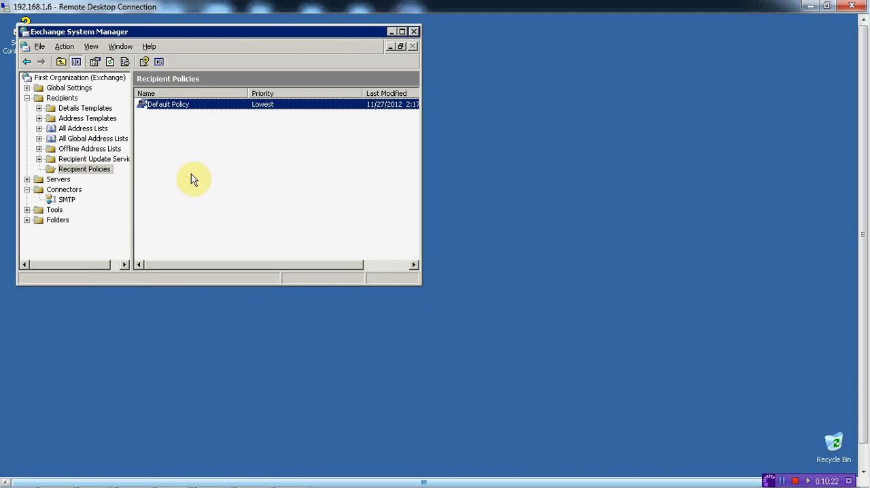
drag(861, 301, 862, 350)
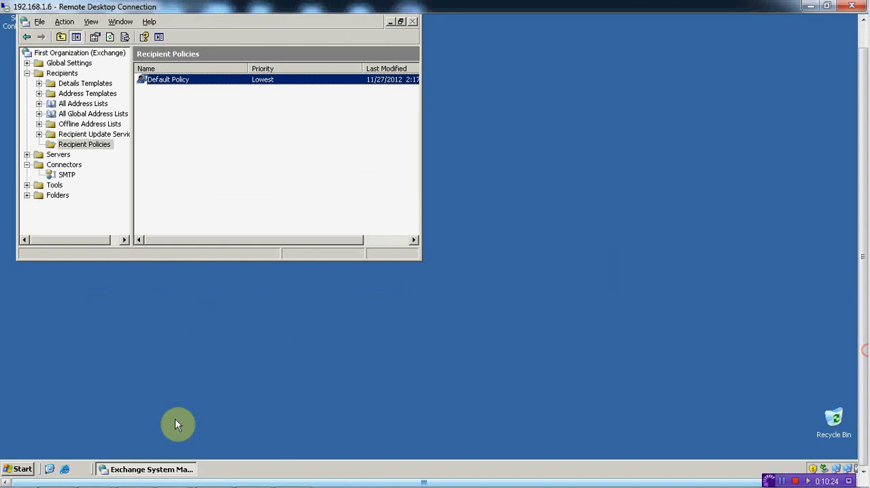
click(63, 469)
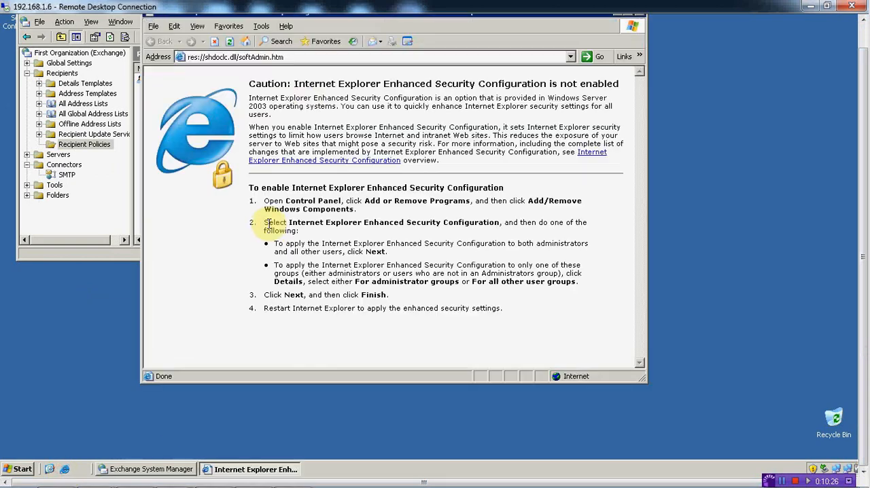
click(319, 58)
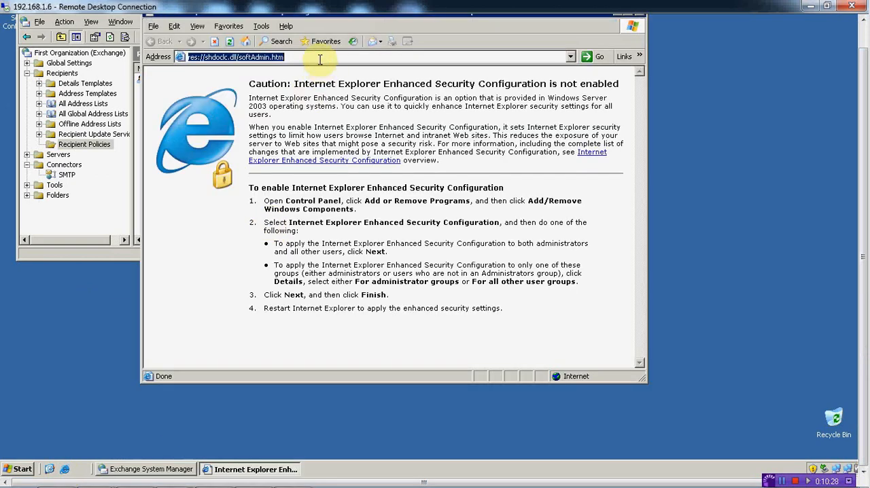
text(exch)
key(Down)
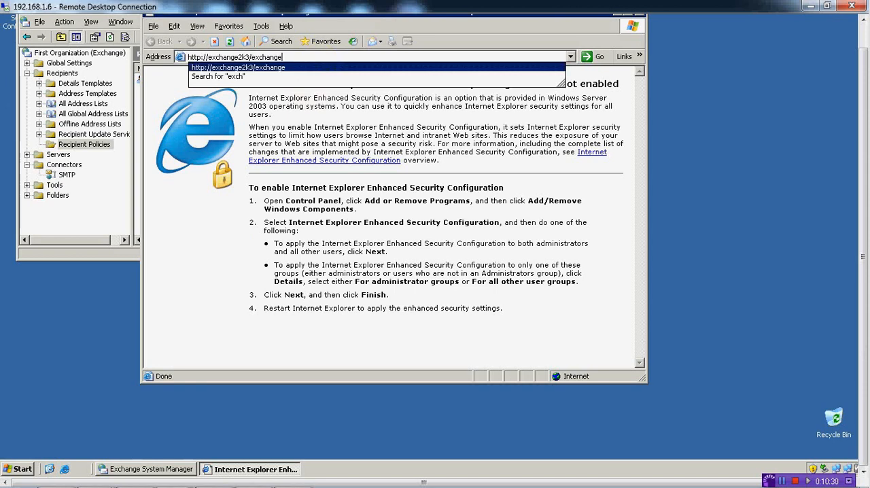
key(Return)
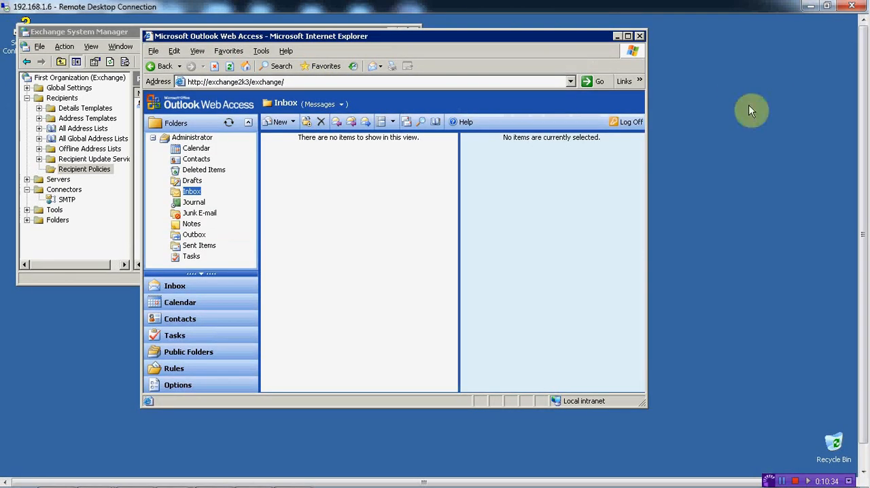
- Send a message with subject Test and body "Test zxc" to the external Gmail address, and check the inbox for new messages
click(271, 123)
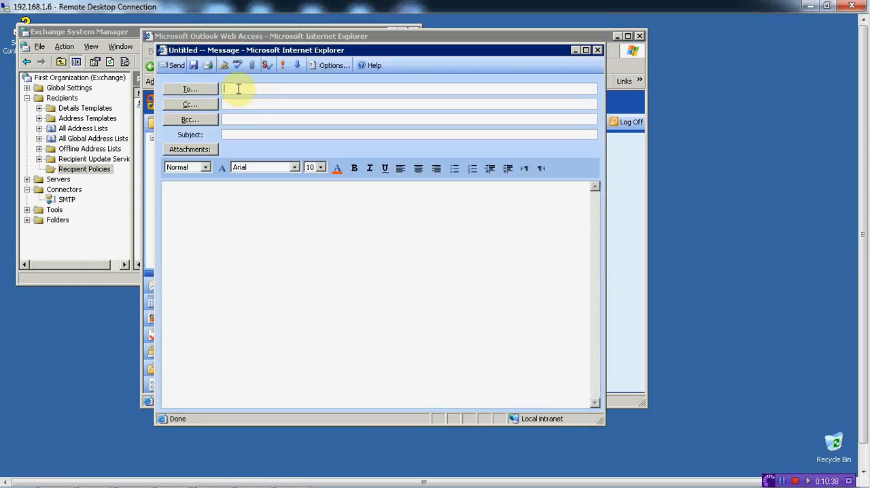
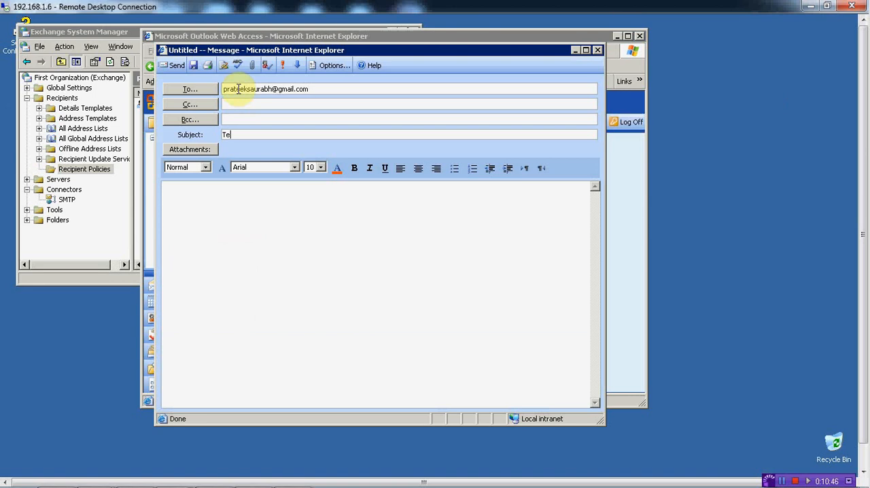
click(208, 212)
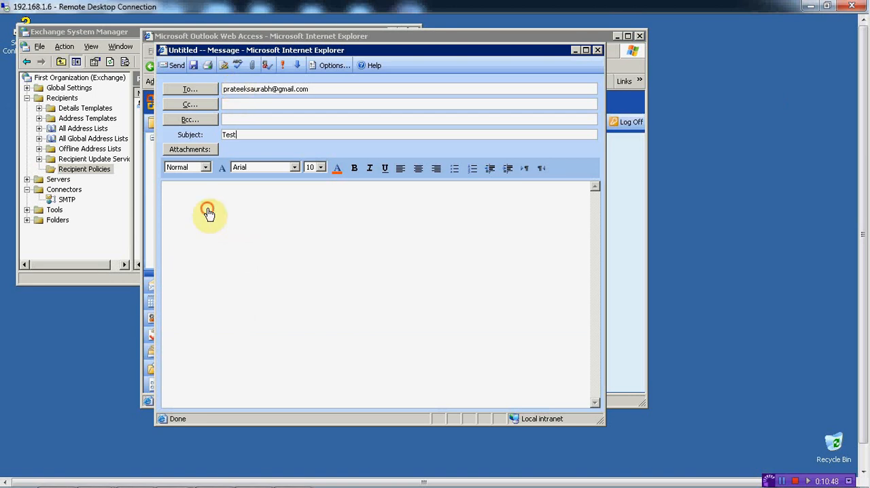
text(Test zxc)
click(176, 66)
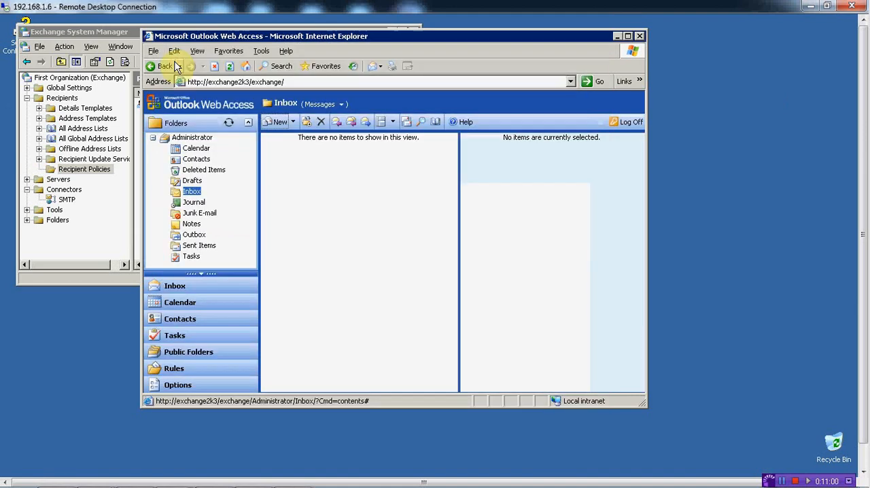
click(407, 125)
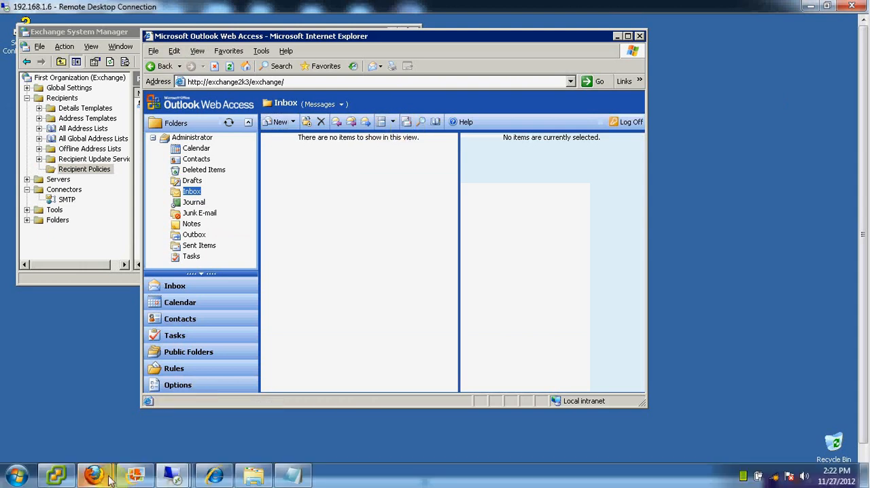
- Switch to Gmail in Firefox, open the Test message from Administrator and send the reply "got it."
click(102, 477)
click(130, 391)
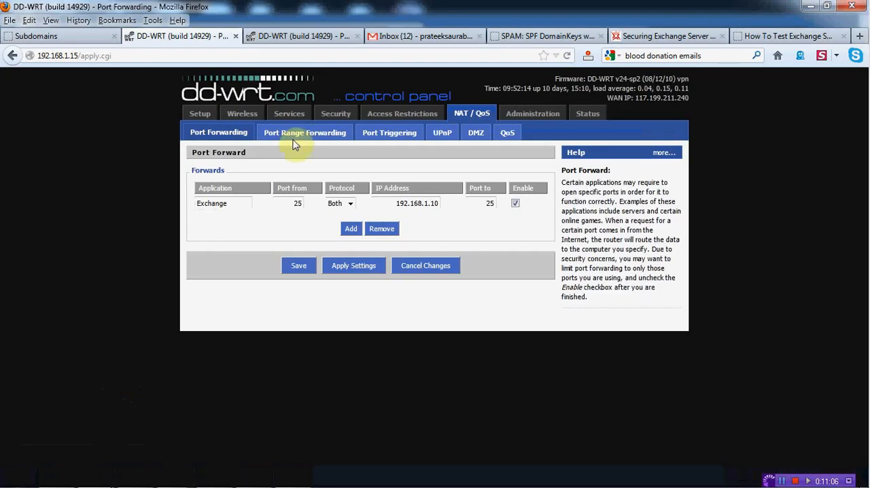
click(407, 36)
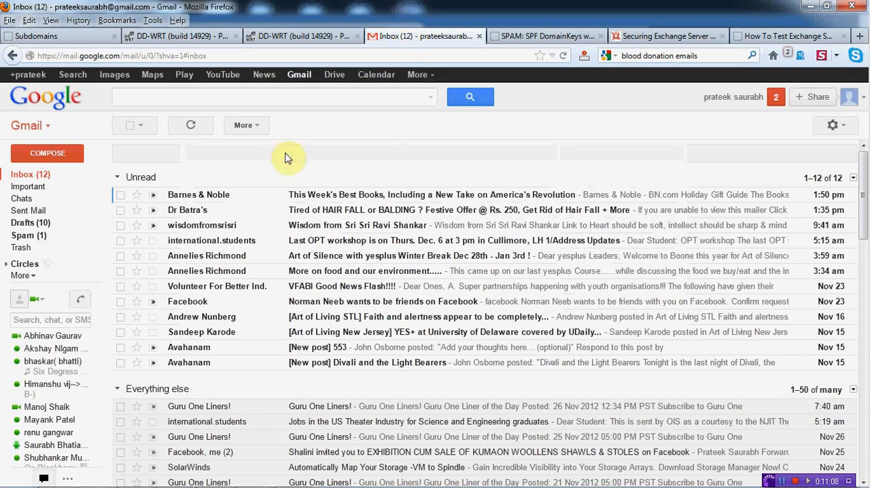
click(203, 195)
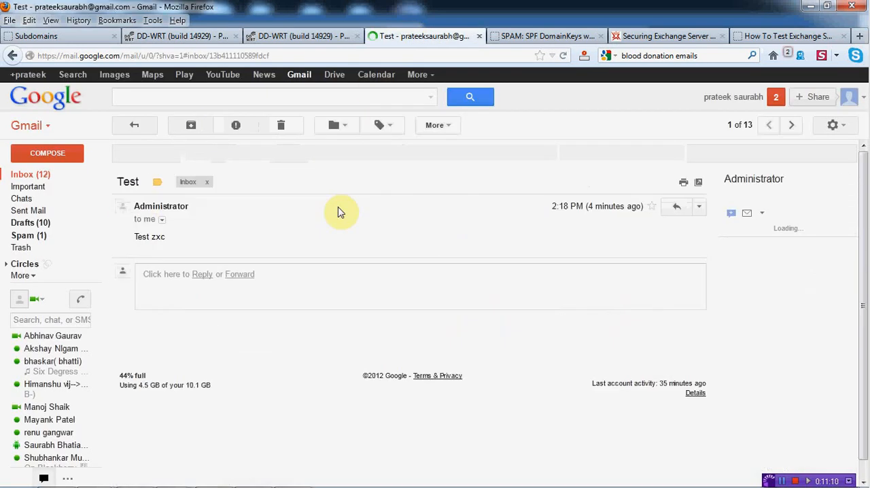
click(199, 277)
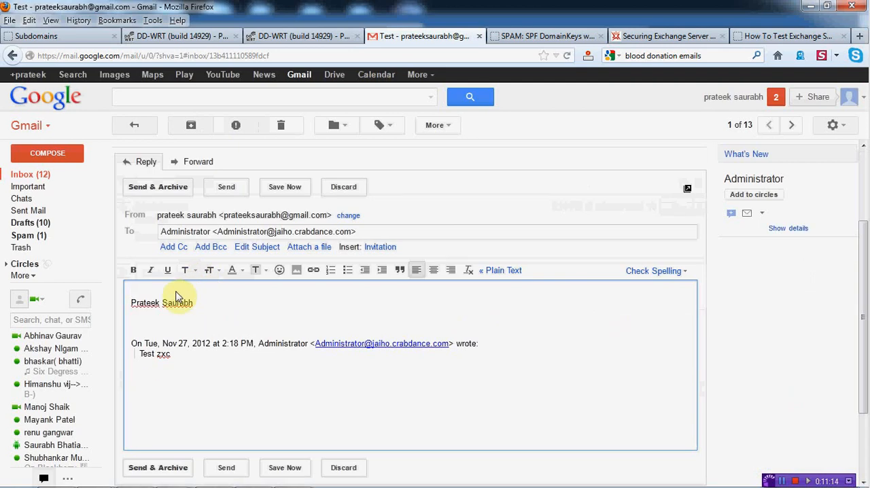
text(got it.)
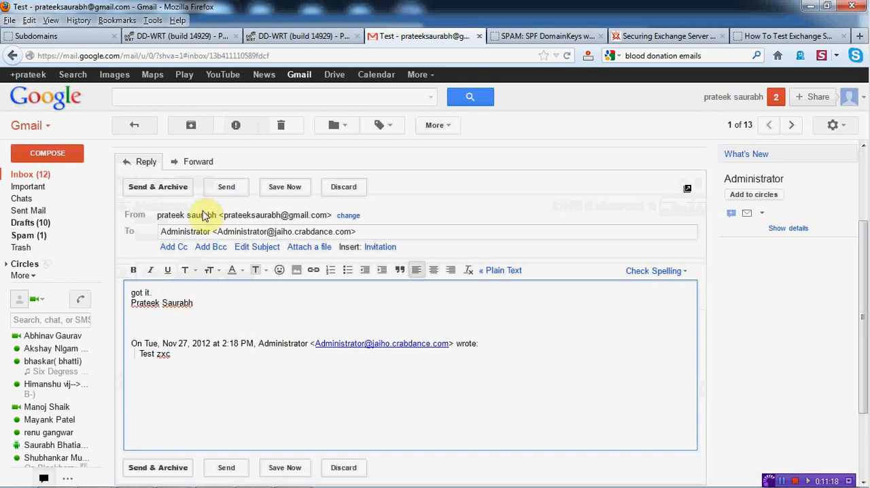
click(219, 190)
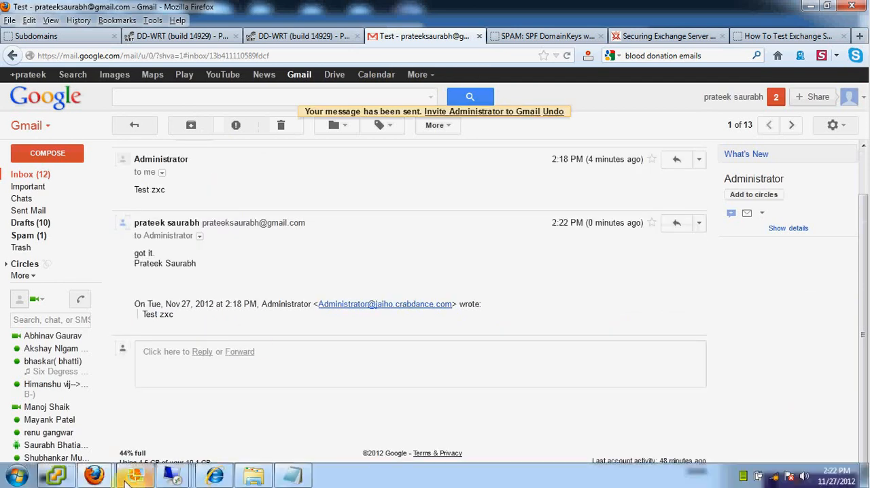
- Switch to the 192.168.1.6 remote desktop session and check the Outlook Web Access inbox repeatedly for the Gmail reply
mouse_move(127, 481)
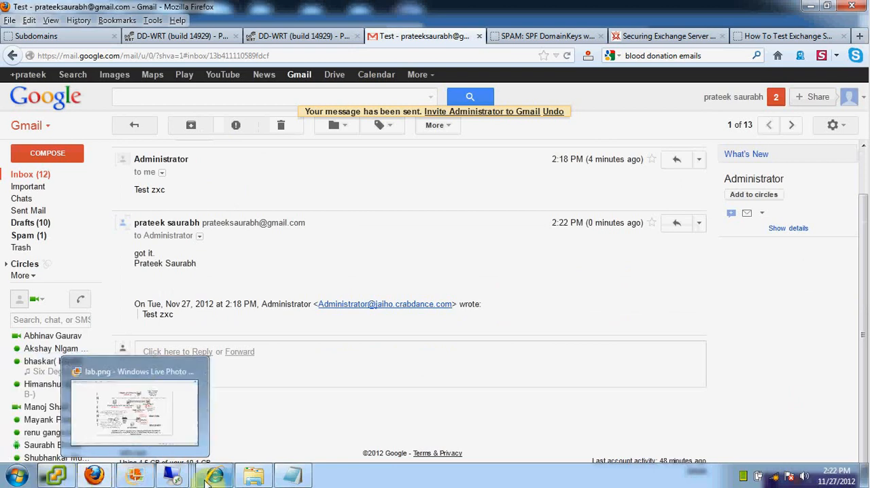
mouse_move(178, 481)
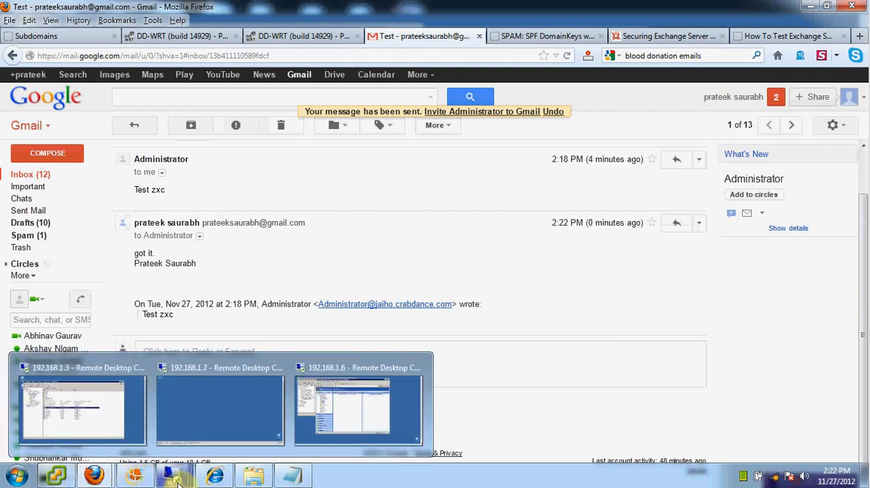
click(382, 395)
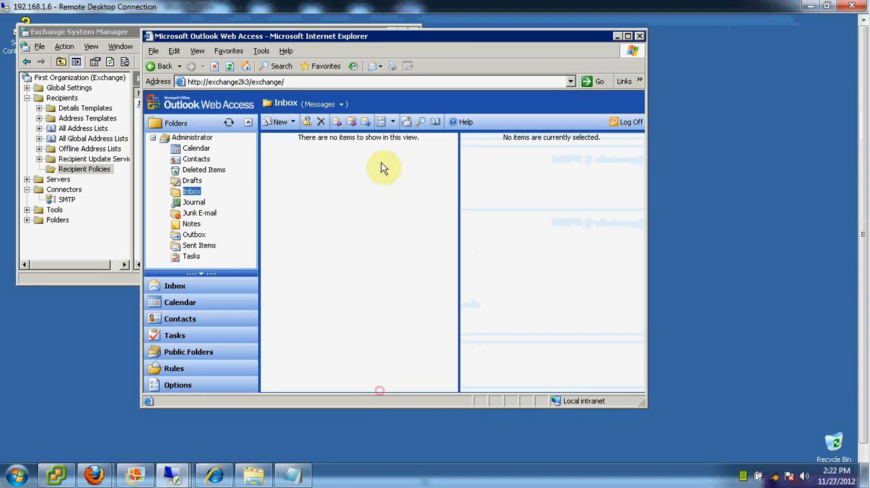
click(409, 126)
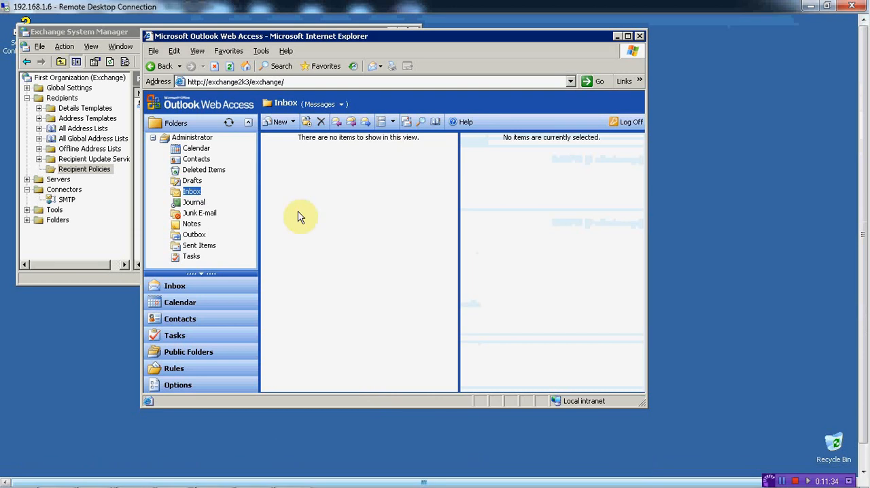
click(406, 127)
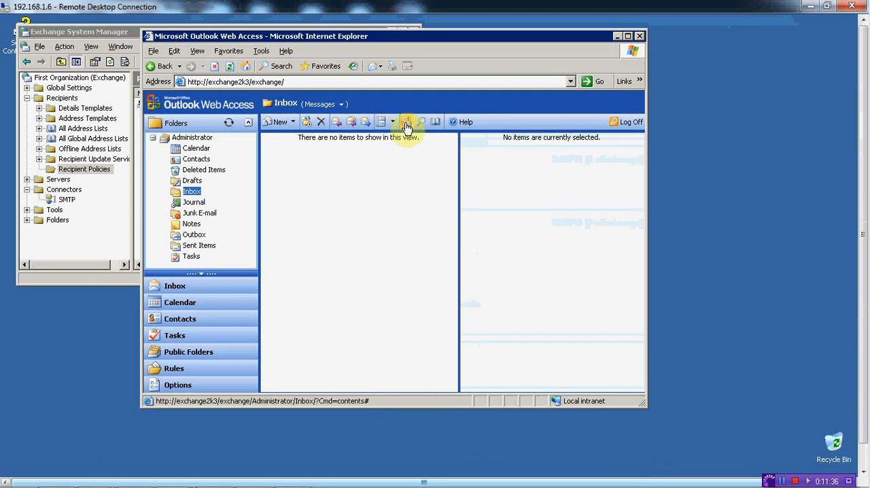
click(406, 127)
click(406, 127)
click(407, 127)
click(406, 128)
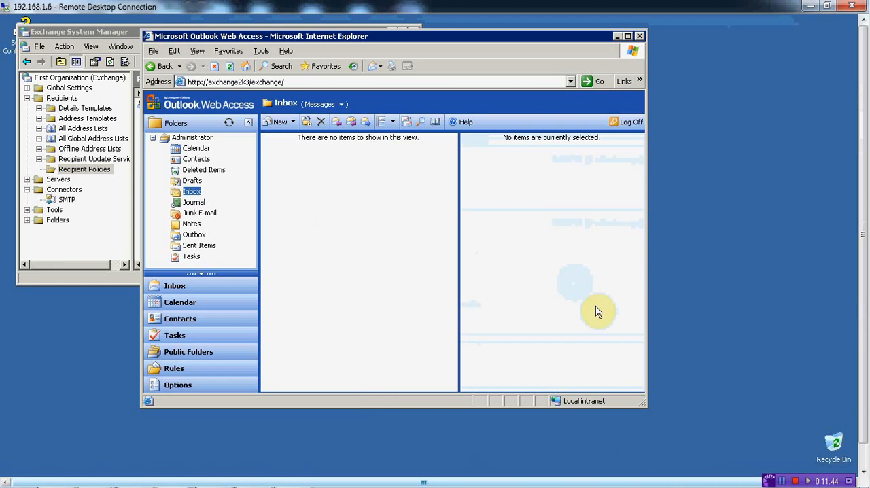